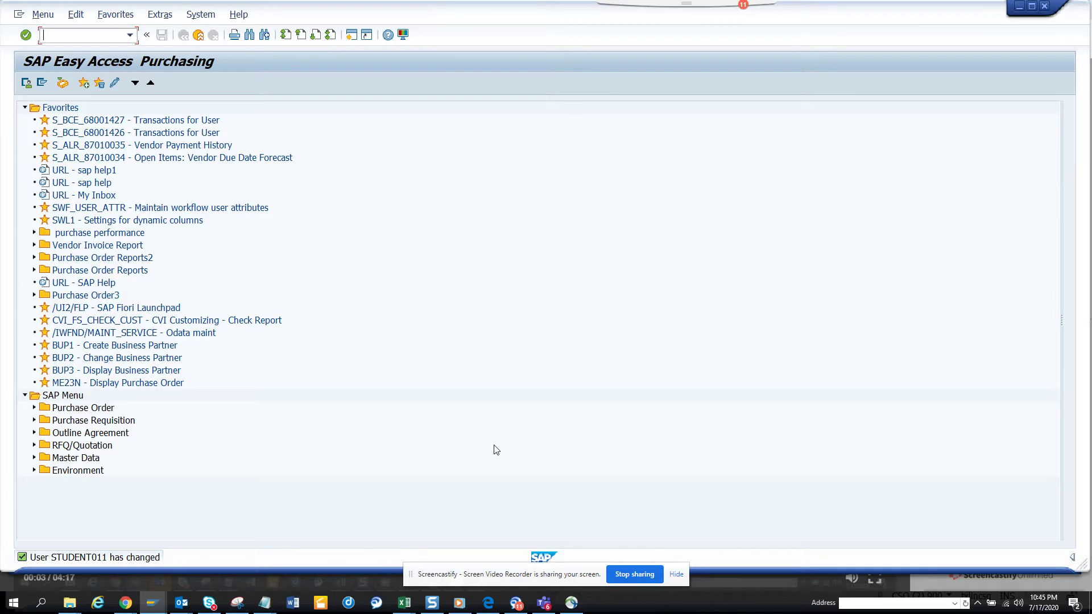
Open FBL1N Vendor Line Item Display and confirm its Layout field is empty
{"action": "type", "text": "fbl1n"}
{"action": "key", "text": "Return"}
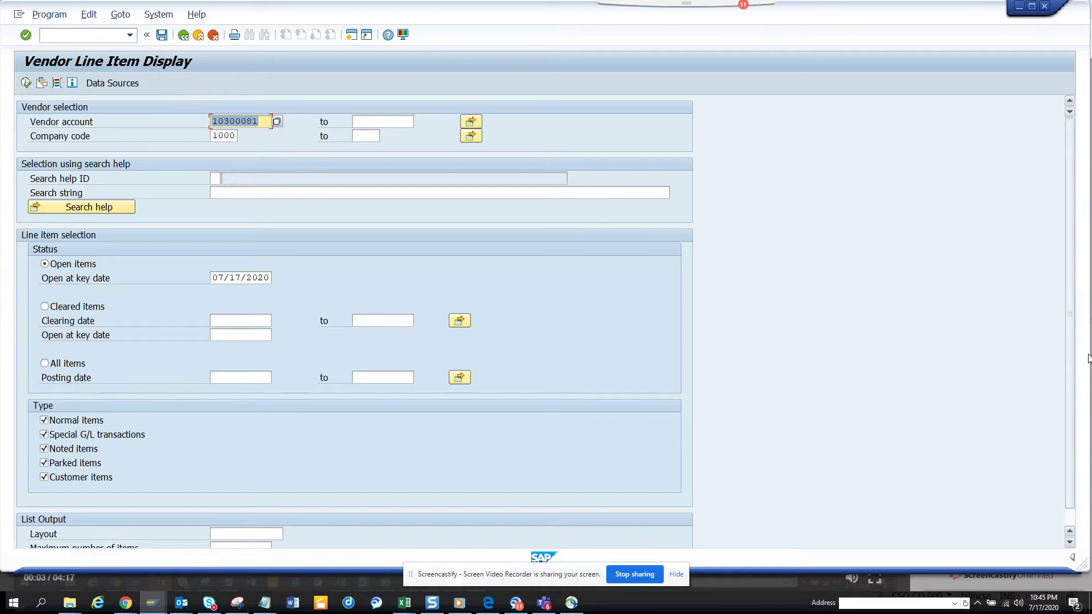
{"action": "left_click_drag", "start_coordinate": [1071, 394], "coordinate": [1071, 411]}
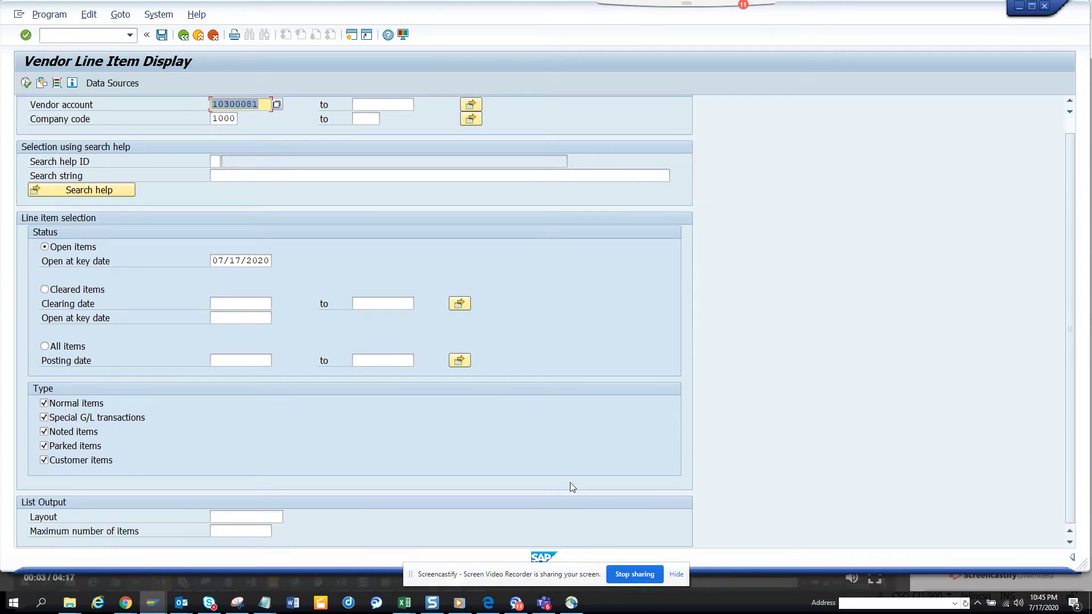
{"action": "left_click", "coordinate": [271, 518]}
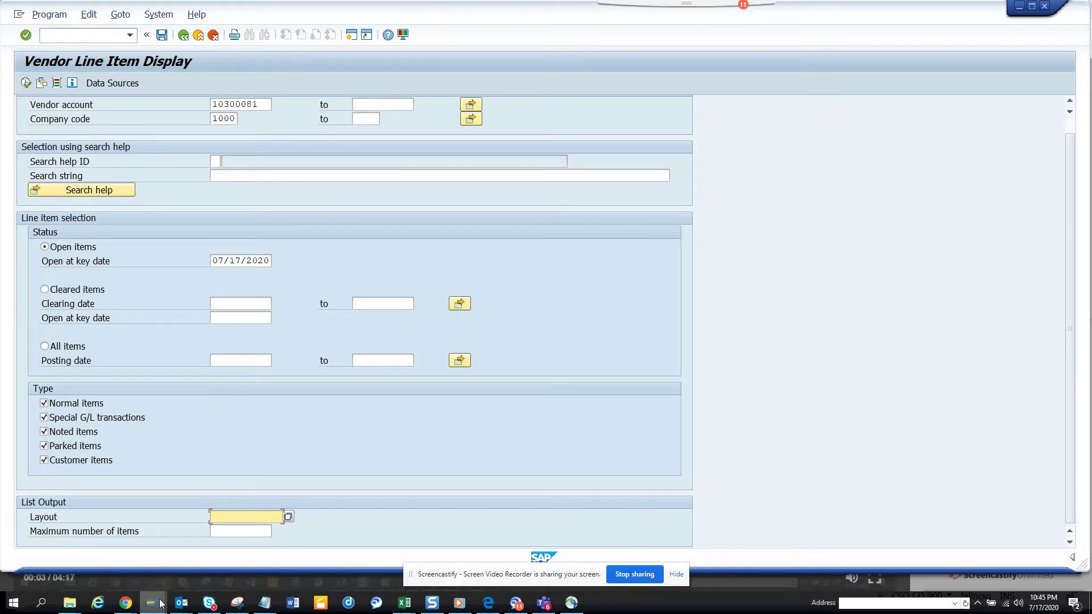
{"action": "mouse_move", "coordinate": [161, 603]}
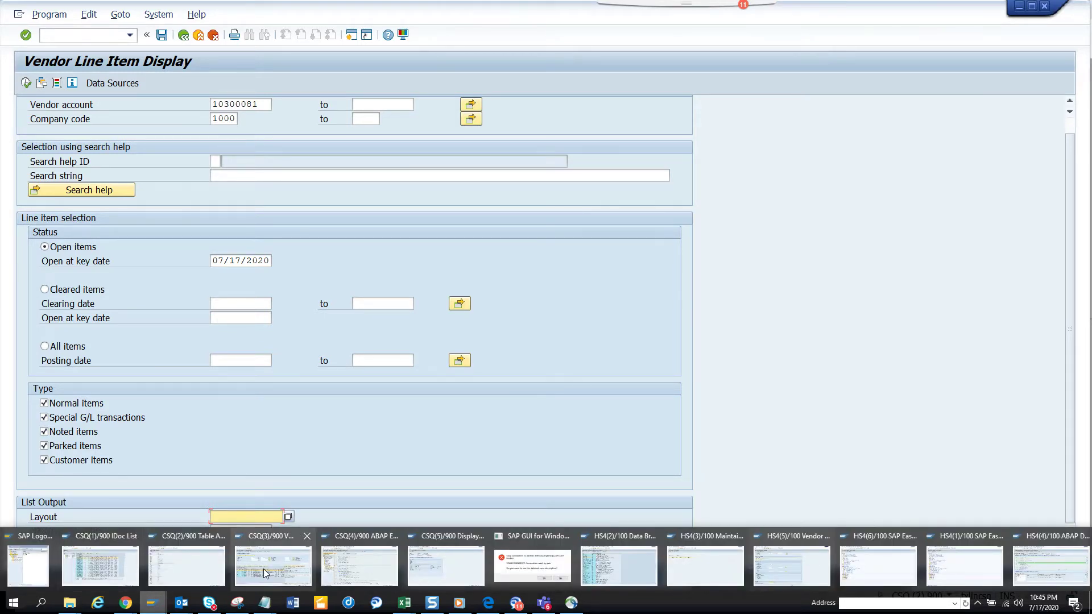
Open the FIT_ALV_AP parameter details in TPARAT and select its ID for copying
{"action": "left_click", "coordinate": [620, 566]}
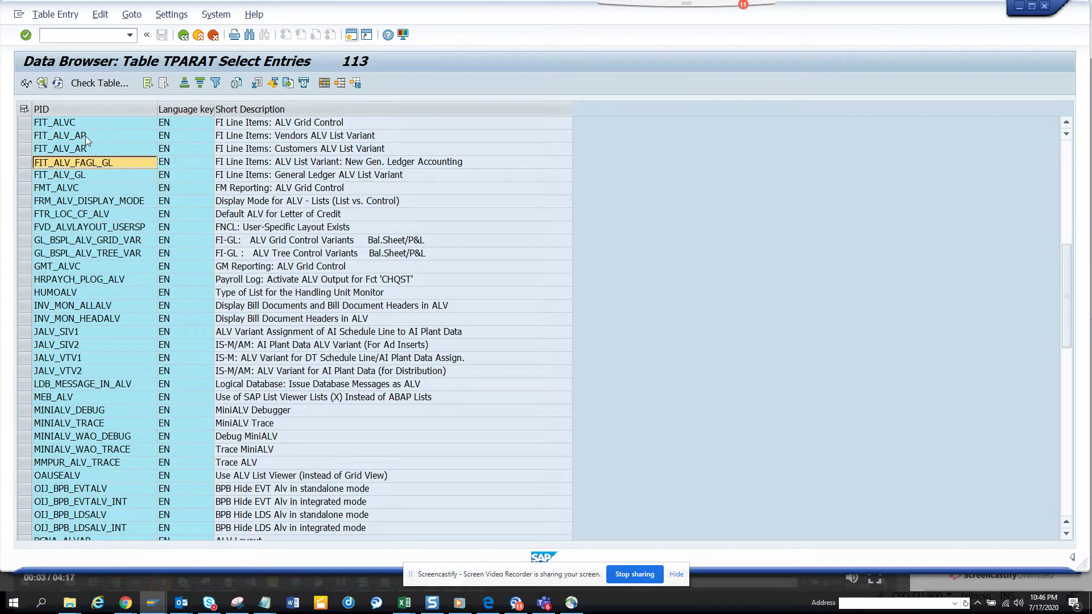
{"action": "left_click", "coordinate": [86, 135]}
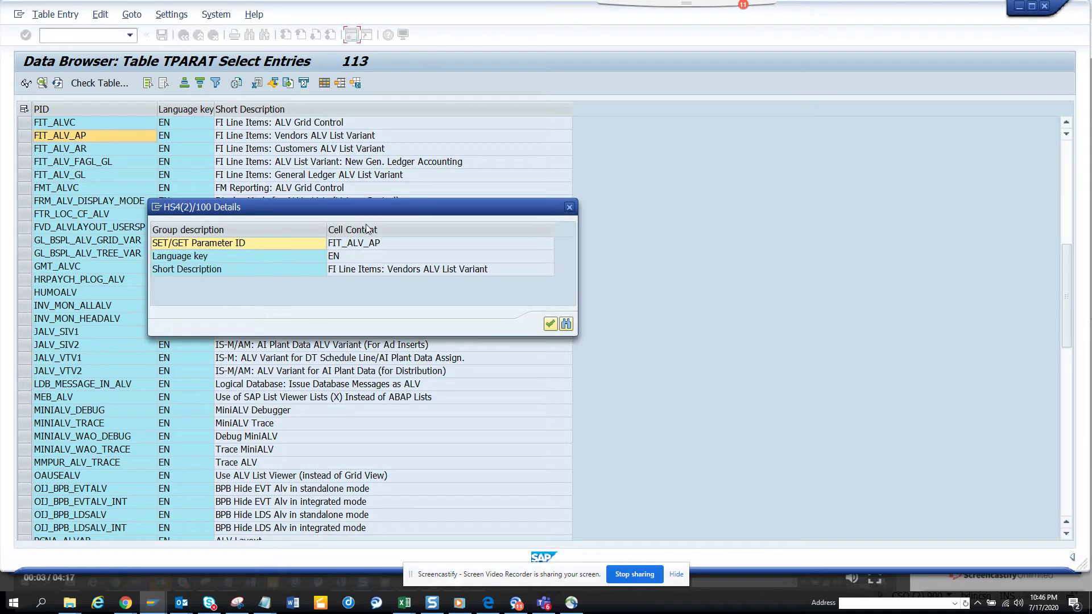
{"action": "left_click", "coordinate": [377, 244]}
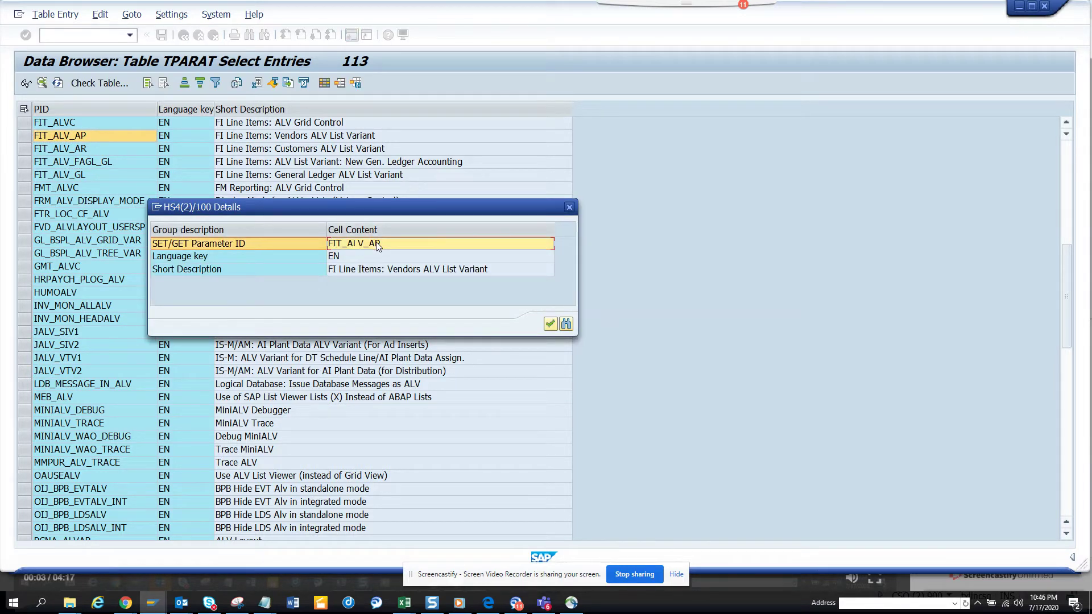
{"action": "left_click", "coordinate": [377, 245]}
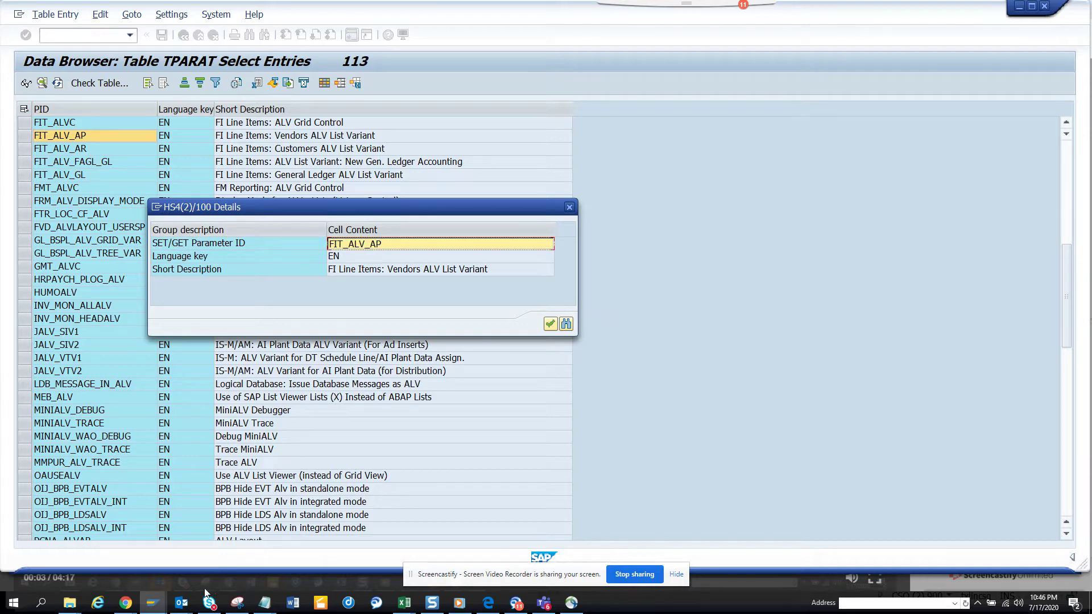
Attempt a new session window, dismiss the maximum-sessions error, and list the open SAP windows
{"action": "left_click", "coordinate": [161, 208]}
{"action": "left_click", "coordinate": [193, 254]}
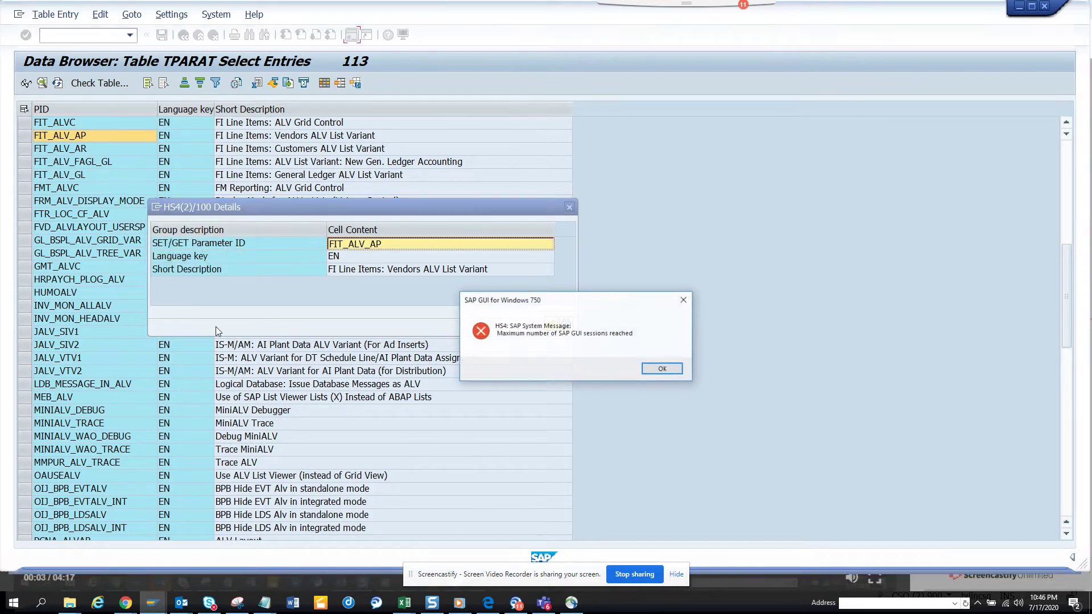
{"action": "left_click", "coordinate": [662, 368]}
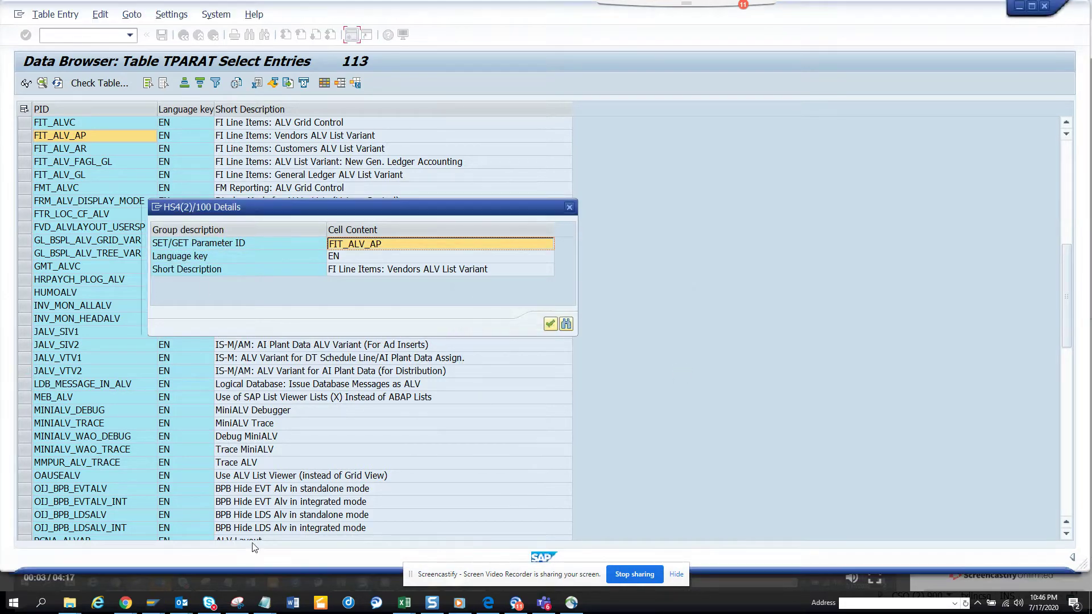
{"action": "left_click", "coordinate": [151, 602]}
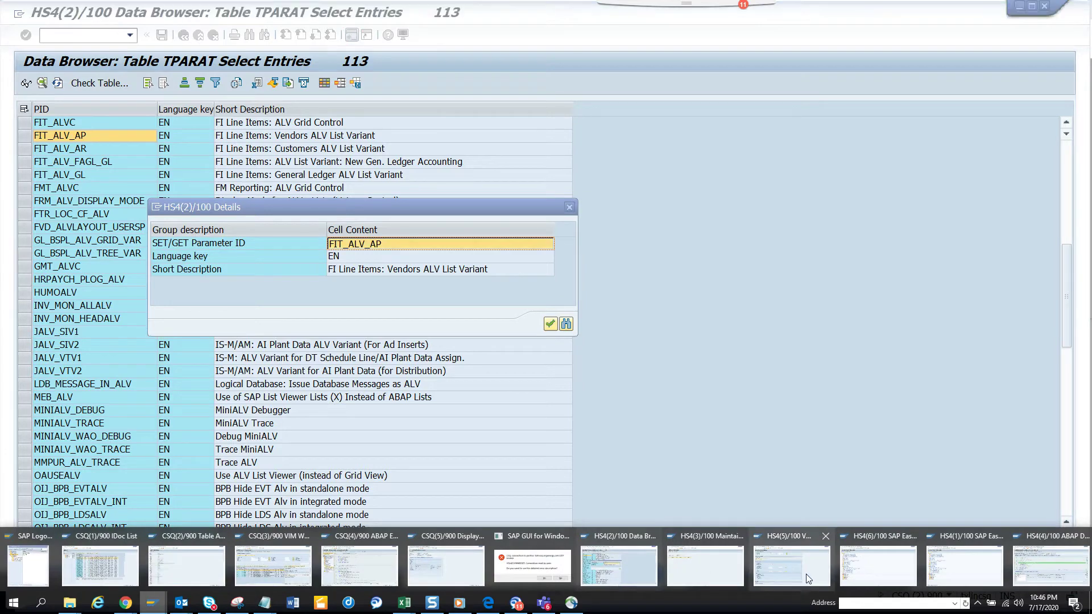
In SU3 Parameters, add FIT_ALV_AP with value TEST after XTX and save the profile
{"action": "left_click", "coordinate": [872, 570]}
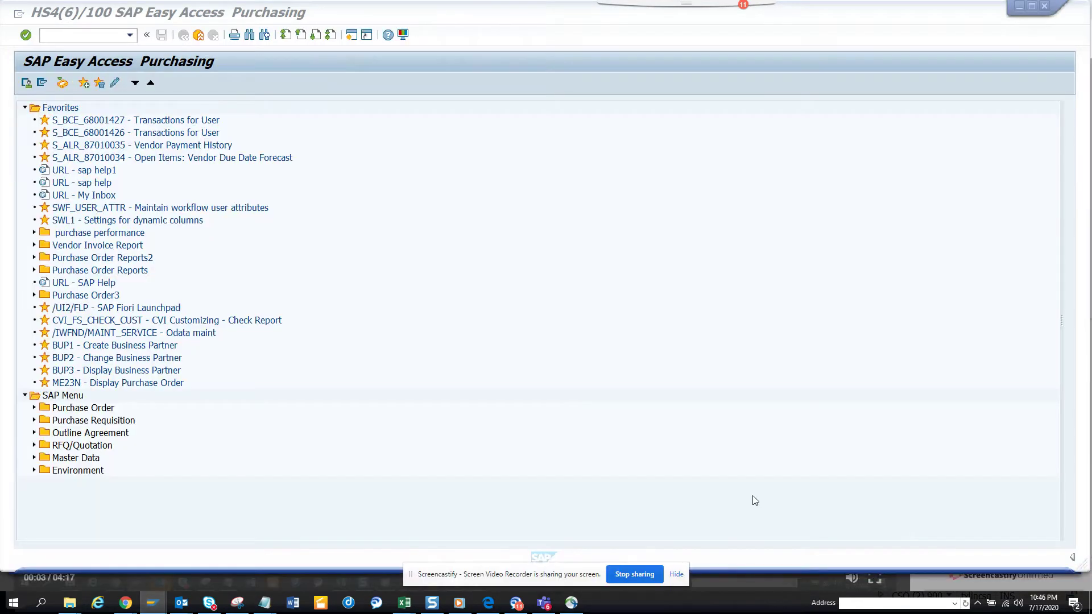
{"action": "left_click", "coordinate": [87, 34]}
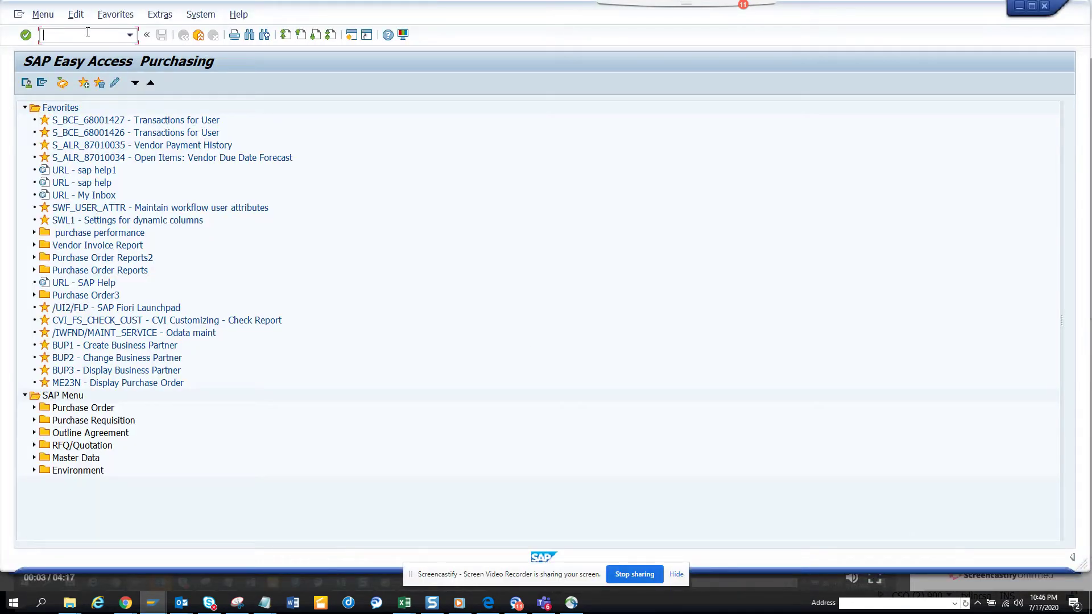
{"action": "type", "text": "su3"}
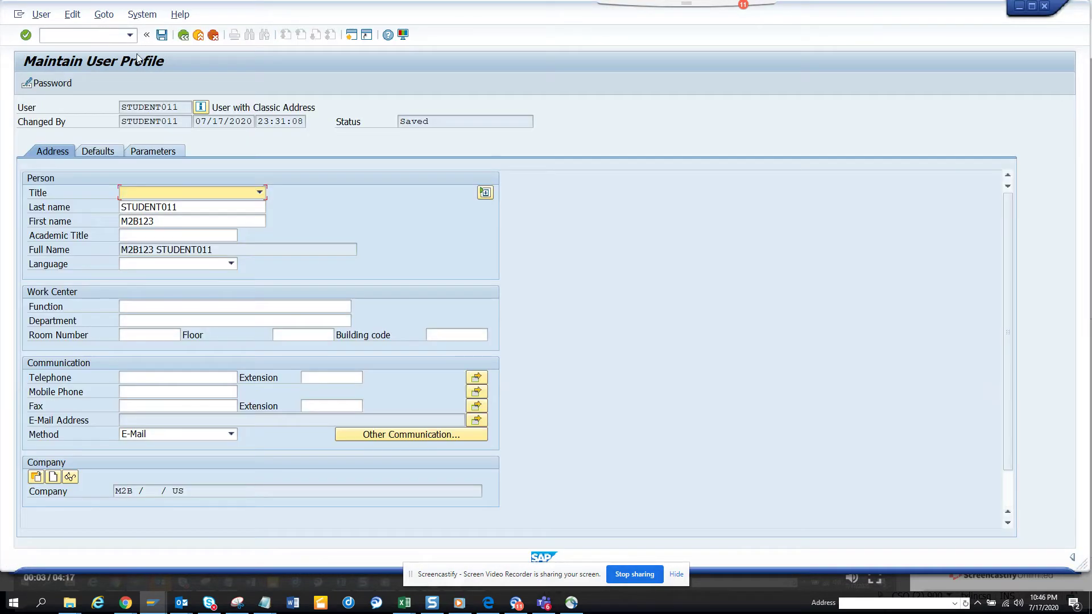
{"action": "left_click", "coordinate": [172, 151]}
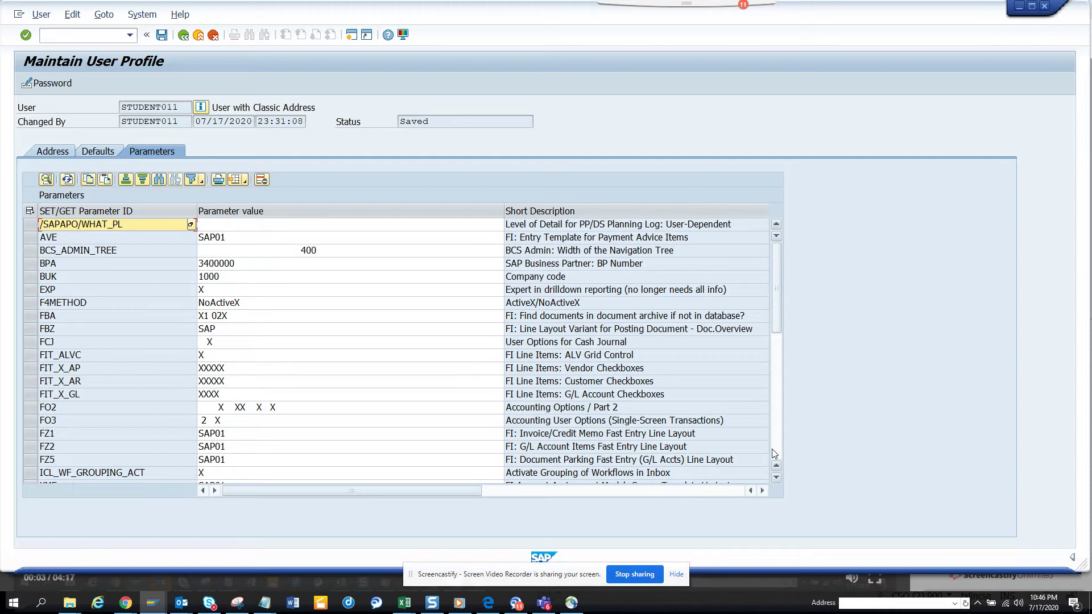
{"action": "scroll", "coordinate": [776, 398], "scroll_direction": "down", "scroll_amount": 7}
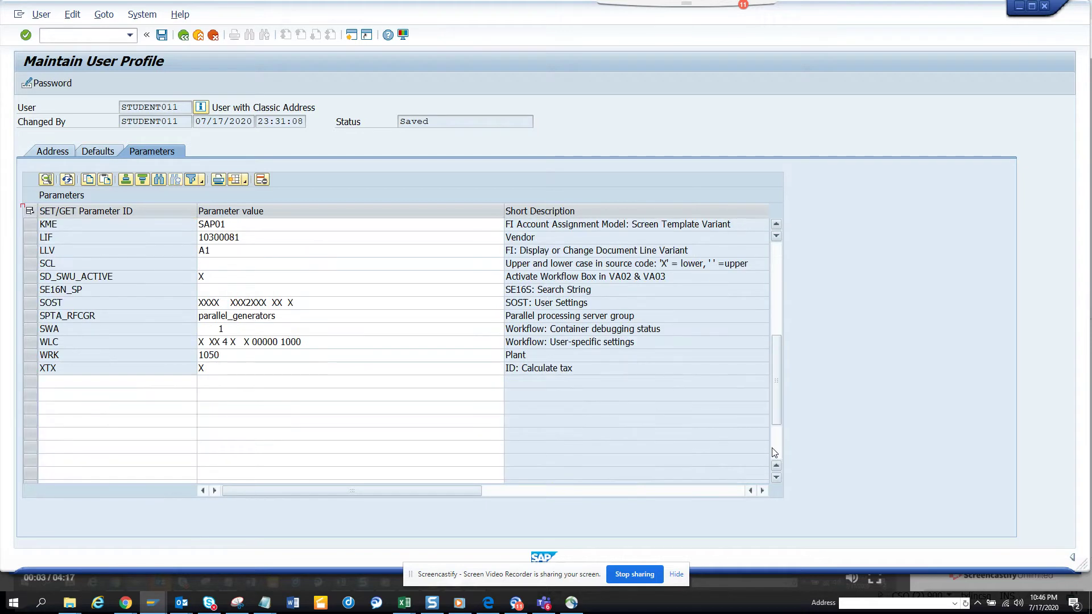
{"action": "left_click", "coordinate": [122, 385]}
{"action": "type", "text": "FIT_ALV_AP"}
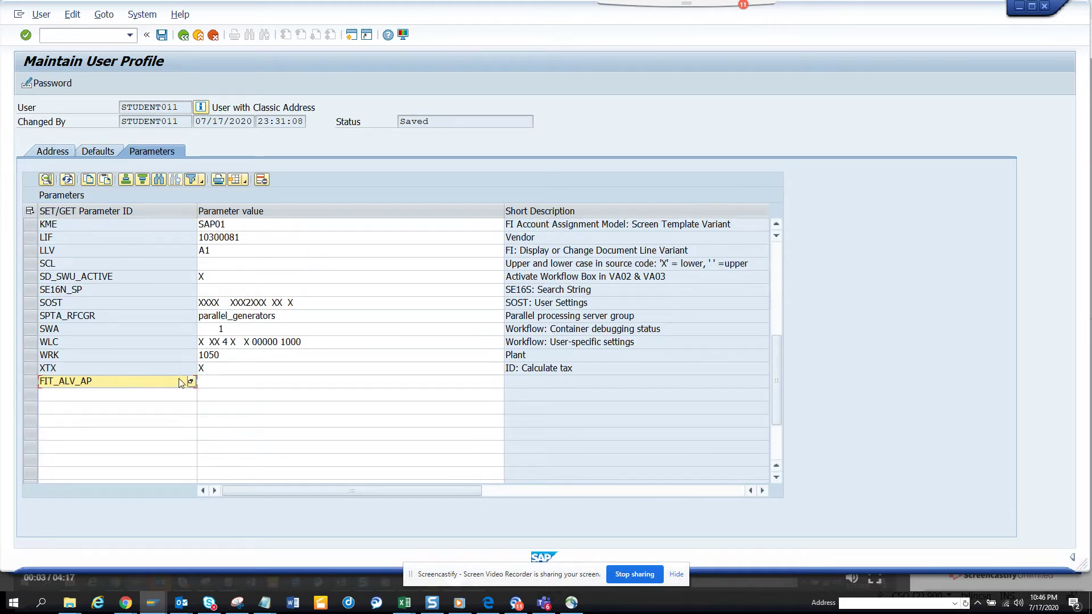
{"action": "left_click", "coordinate": [237, 389]}
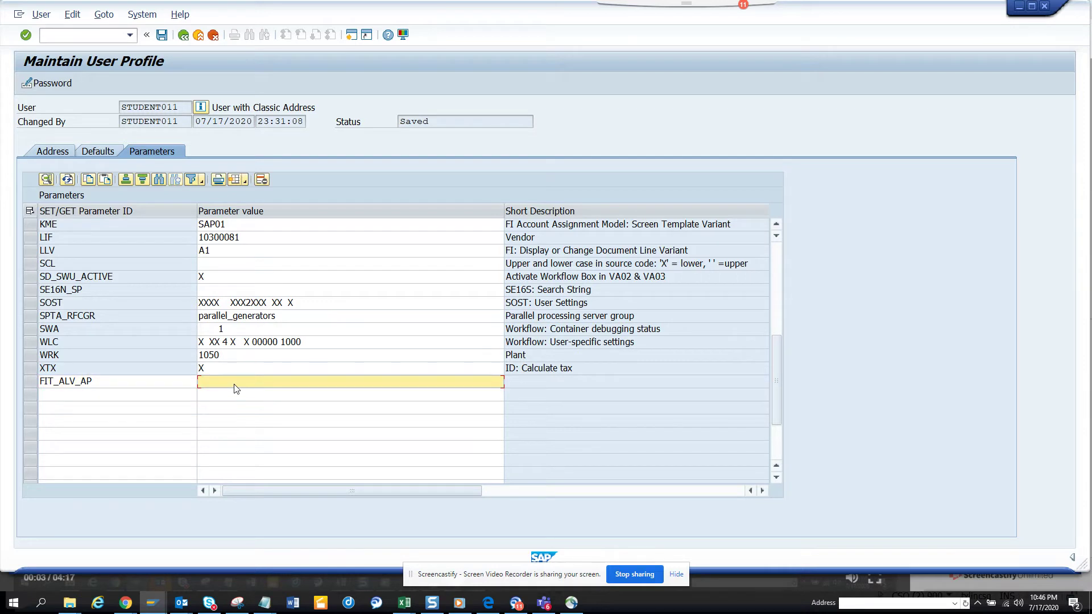
{"action": "type", "text": "TEST"}
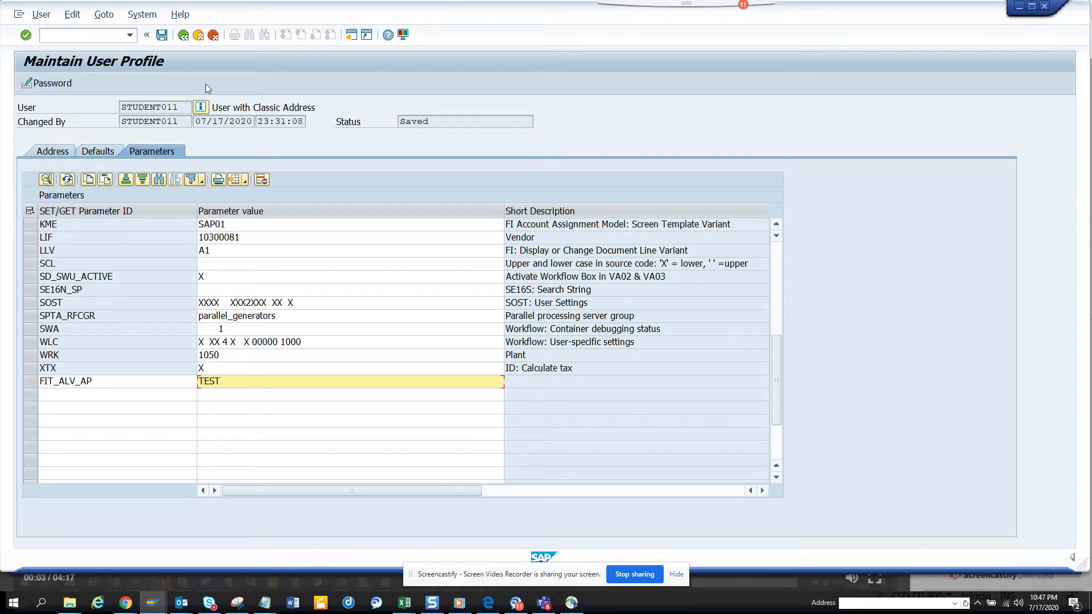
{"action": "left_click", "coordinate": [163, 37]}
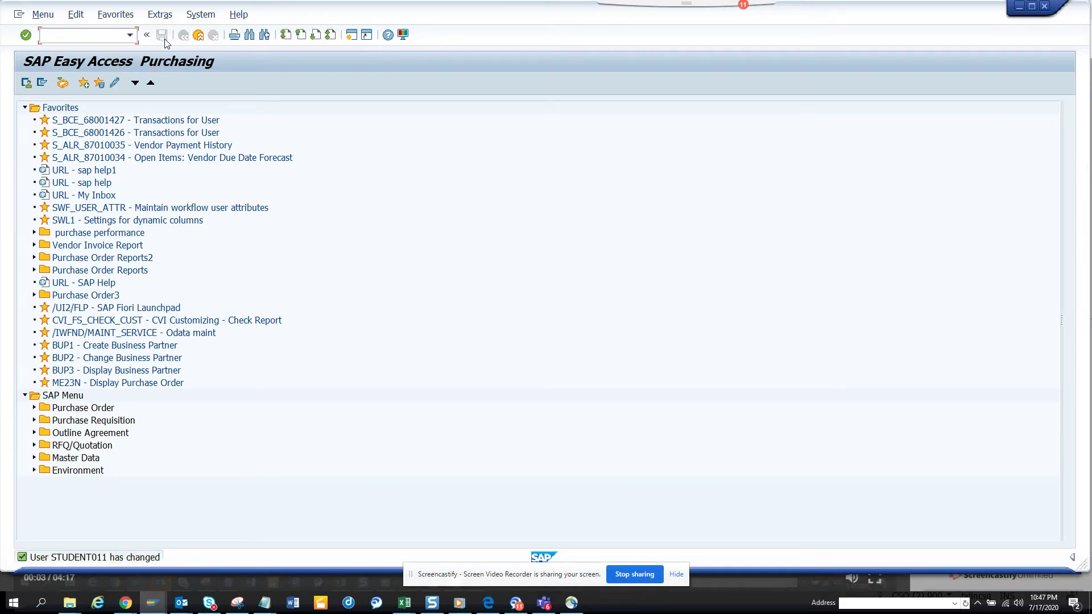
Restart FBL1N and confirm the Layout field now defaults to TEST
{"action": "key", "text": "alt+Tab"}
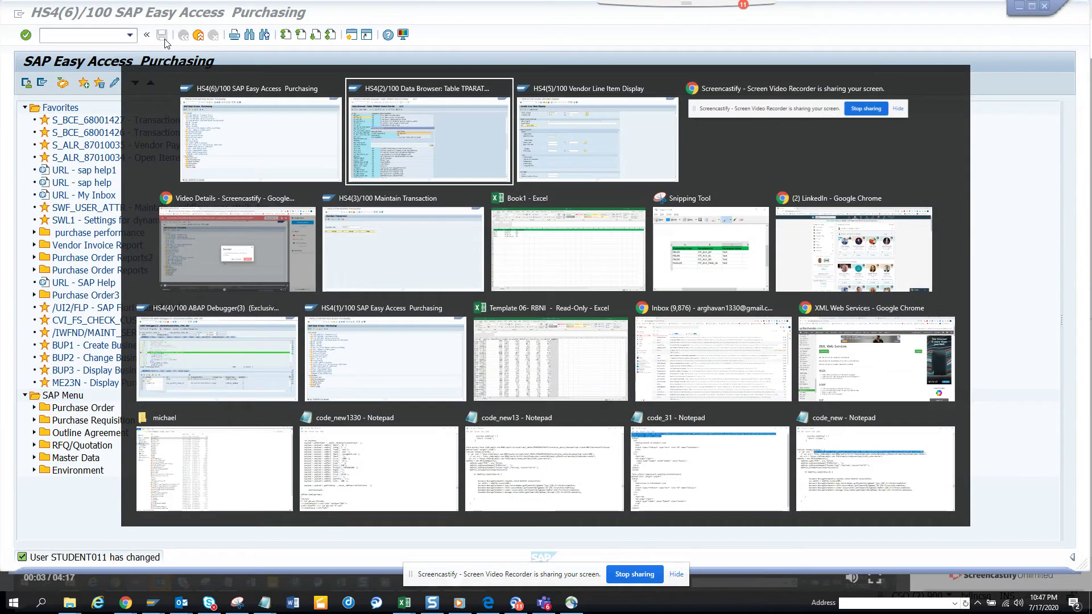
{"action": "key", "text": "alt+Tab"}
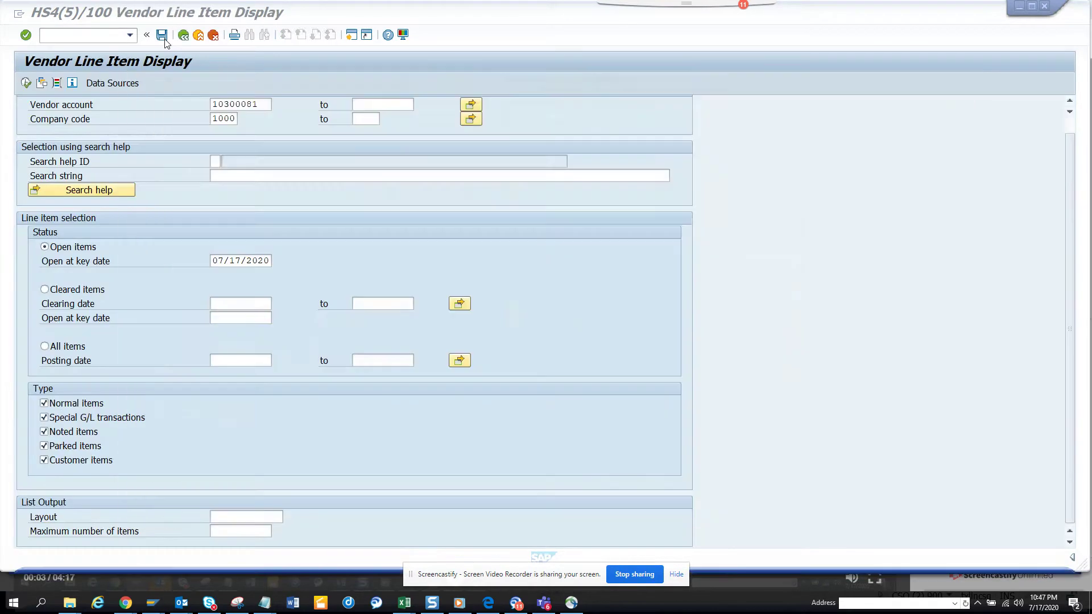
{"action": "left_click", "coordinate": [184, 36]}
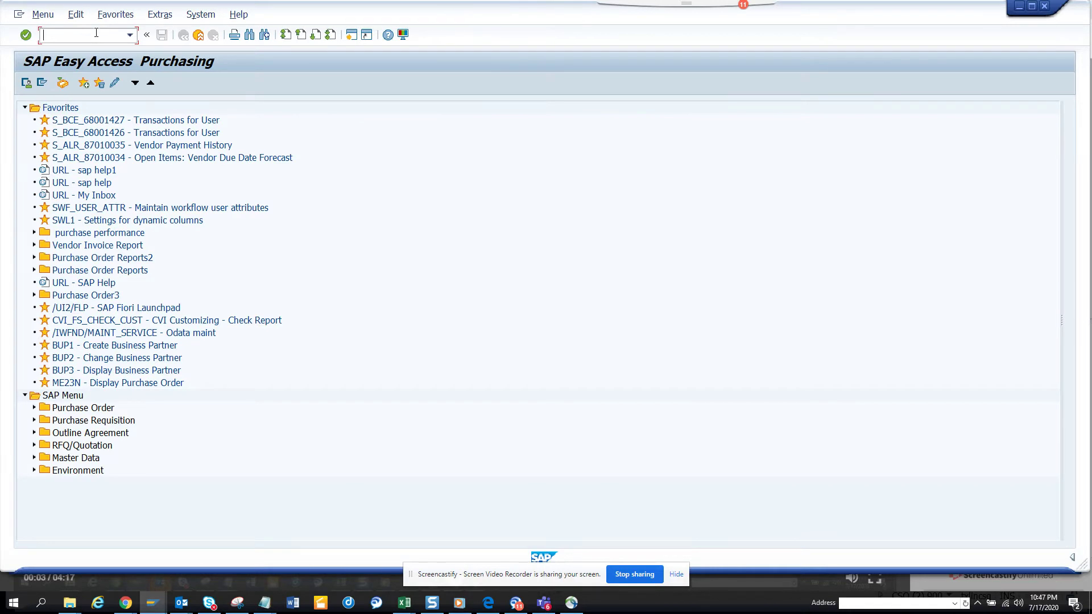
{"action": "type", "text": "fbl1n"}
{"action": "key", "text": "Return"}
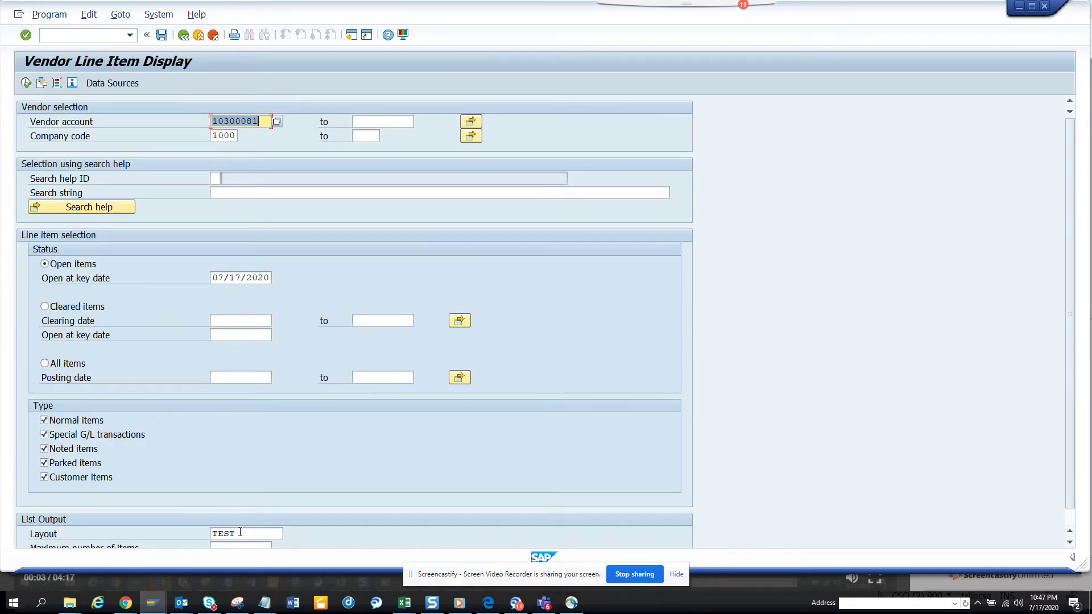
{"action": "left_click", "coordinate": [239, 533]}
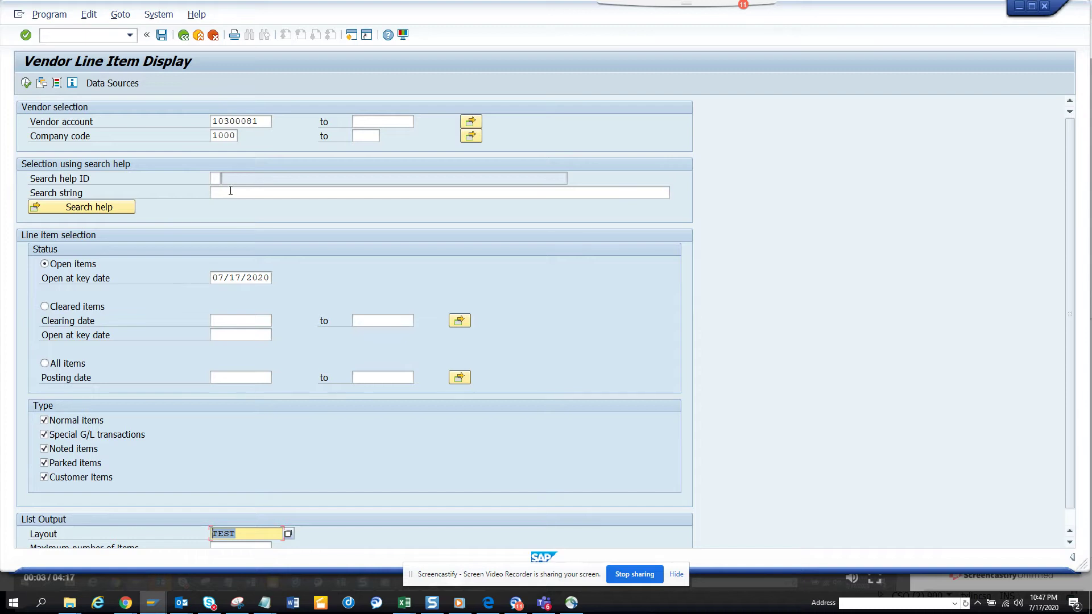
{"action": "left_click", "coordinate": [183, 36]}
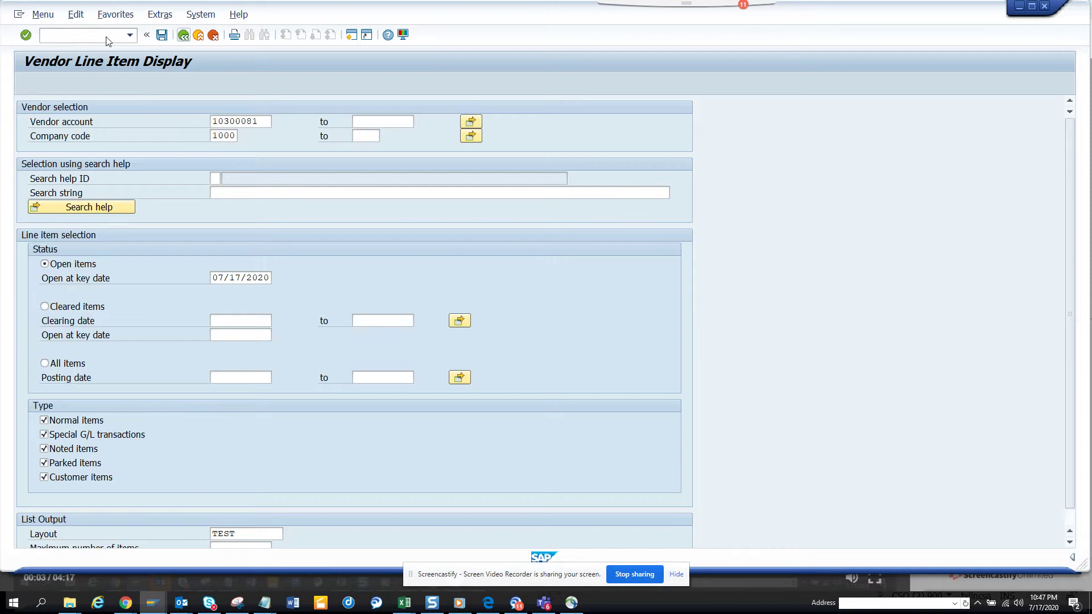
Open FBL3N G/L line item display, then enter su3 in the Easy Access session
{"action": "type", "text": "f"}
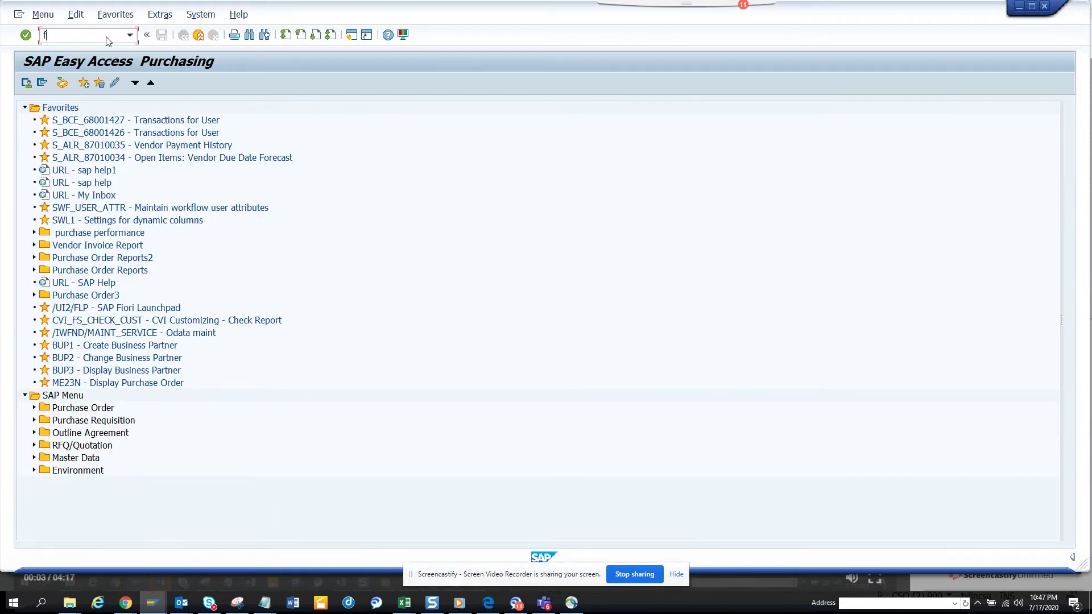
{"action": "type", "text": "bl3n"}
{"action": "key", "text": "Return"}
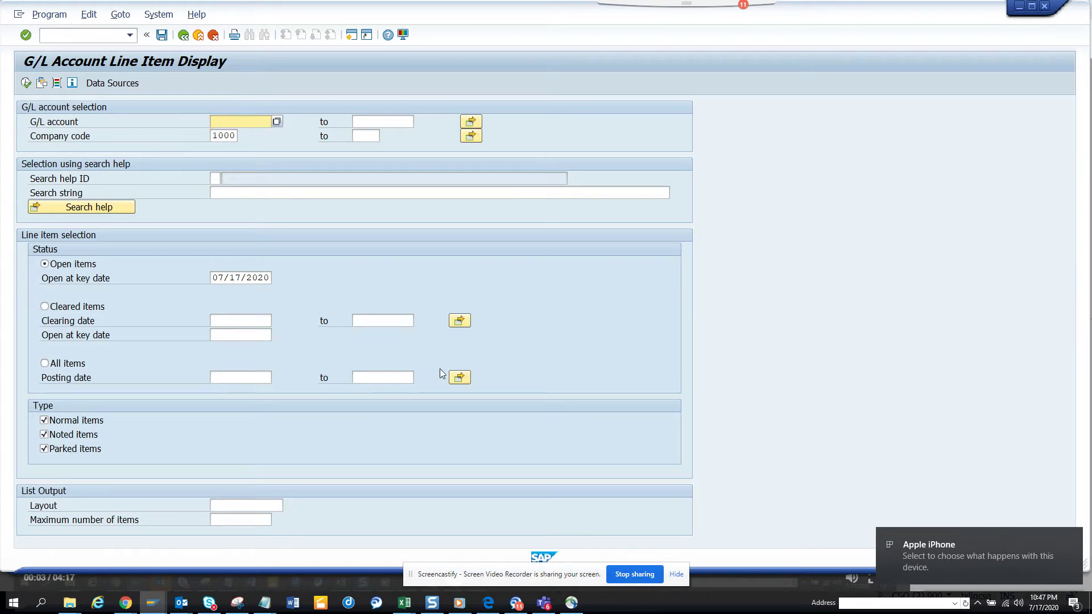
{"action": "key", "text": "alt+Tab"}
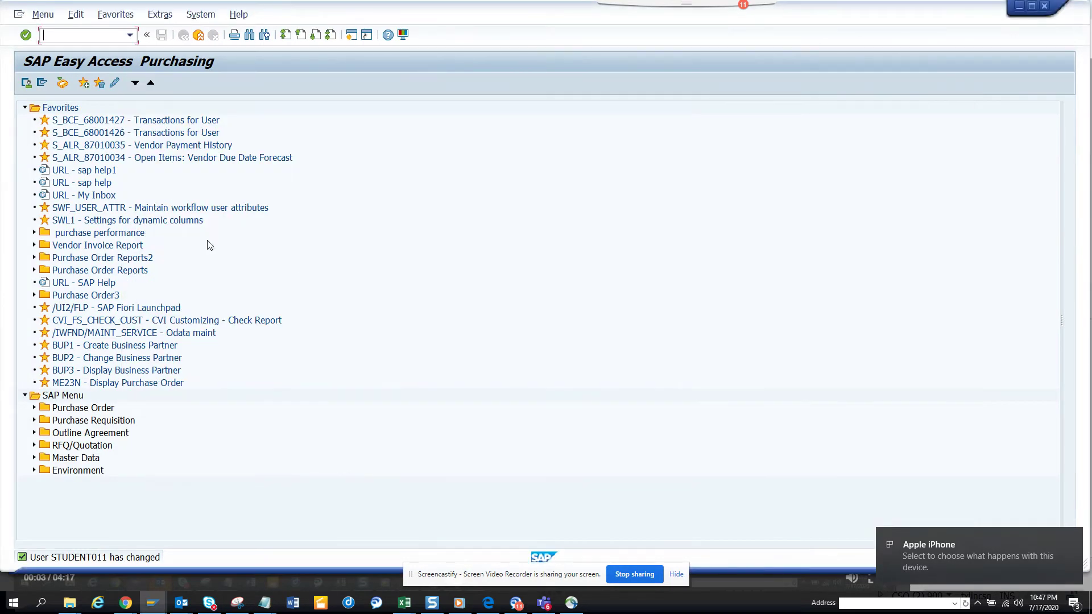
{"action": "type", "text": "su3"}
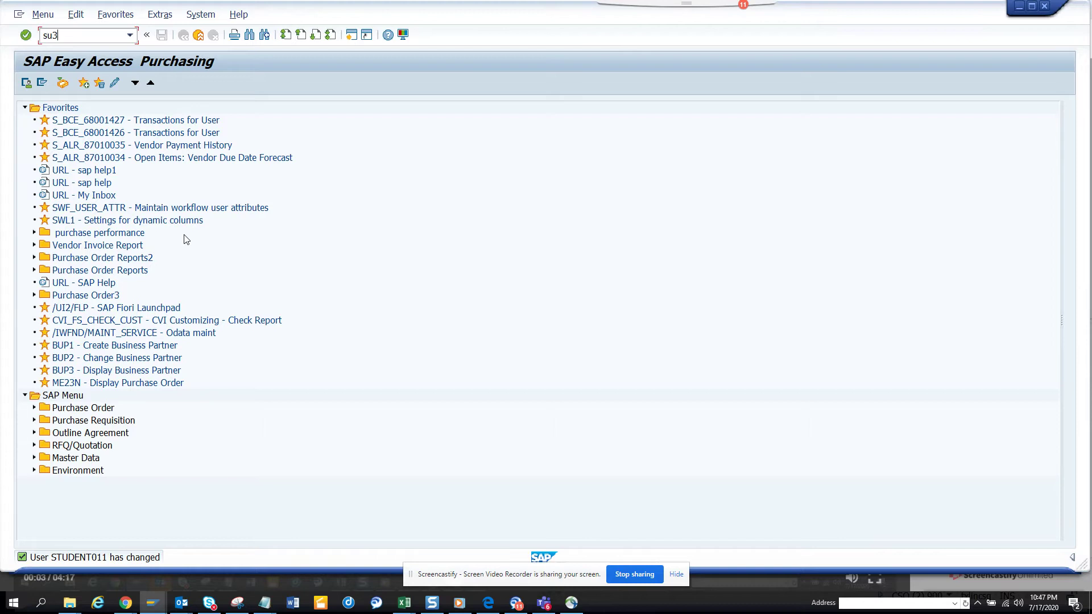
Open the SU3 parameter list and copy the FIT_ALV_GL ID from TPARAT
{"action": "key", "text": "Return"}
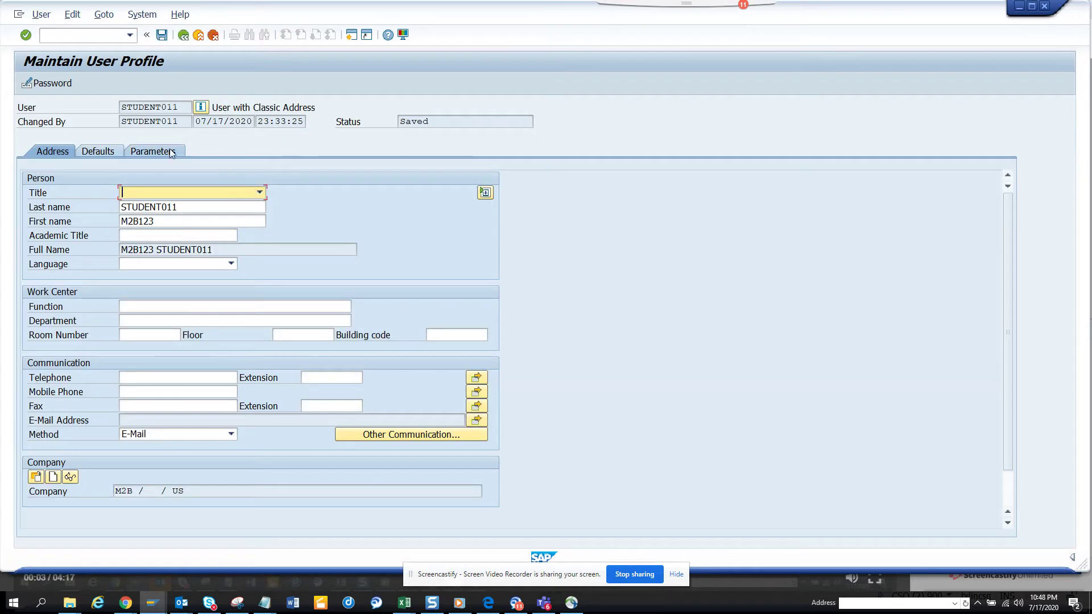
{"action": "left_click", "coordinate": [171, 151]}
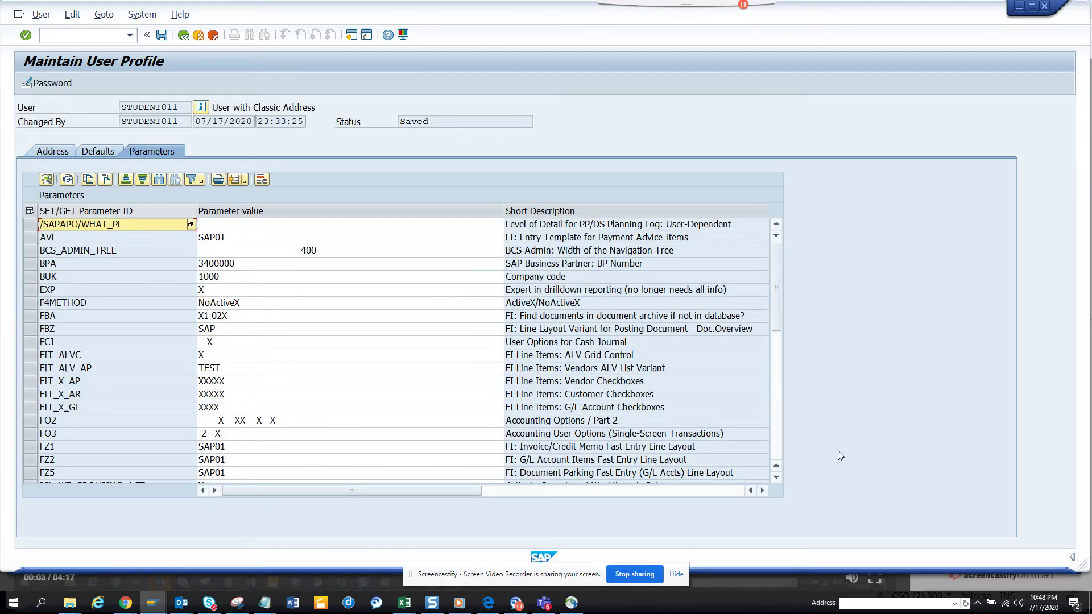
{"action": "left_click", "coordinate": [776, 450]}
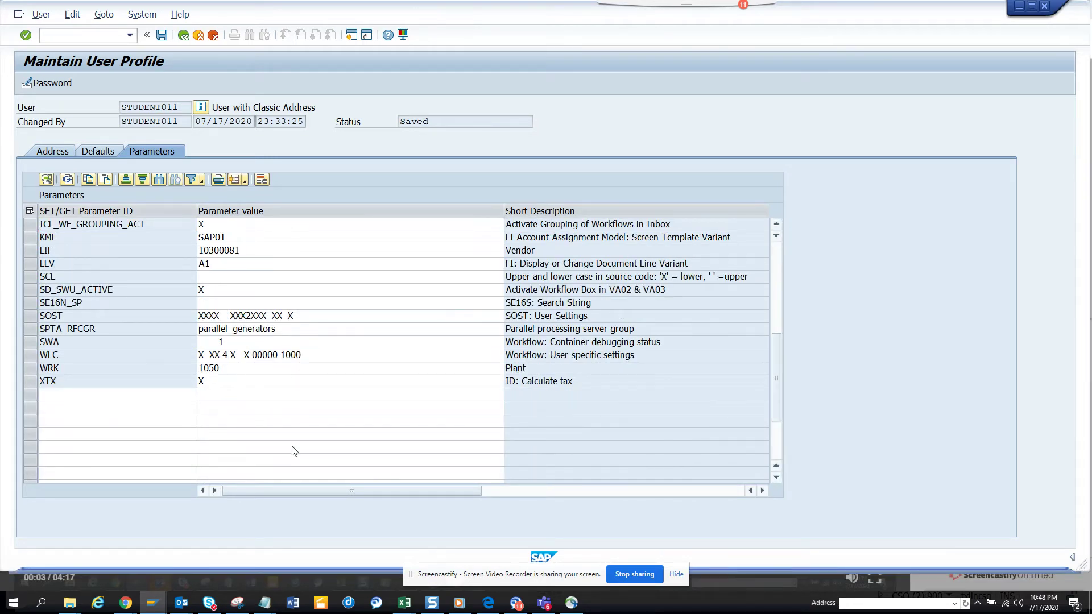
{"action": "key", "text": "alt+Tab"}
{"action": "key", "text": "alt+Tab"}
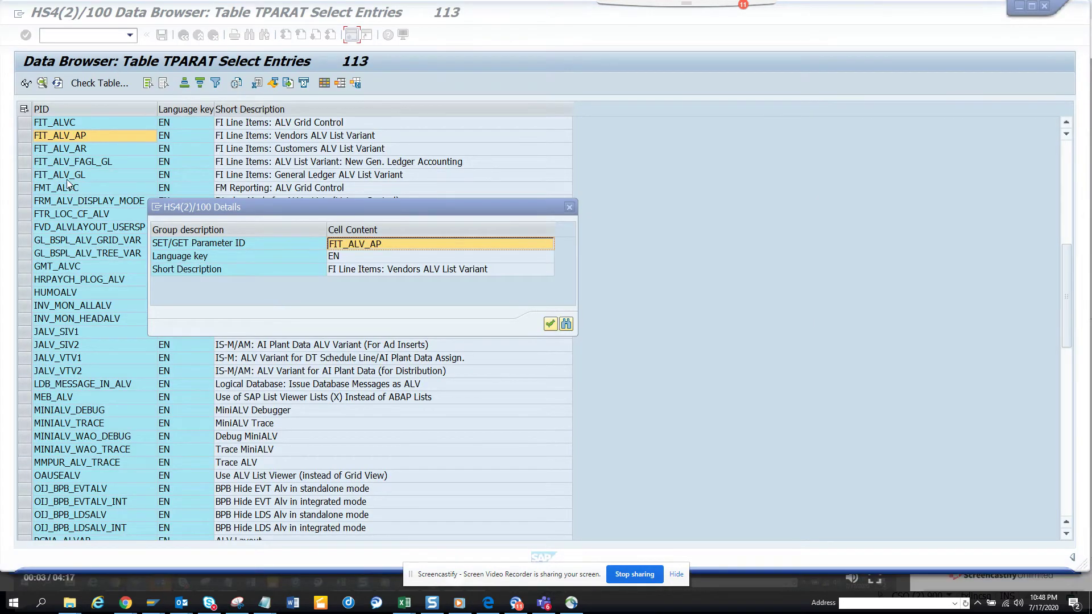
{"action": "left_click", "coordinate": [568, 208]}
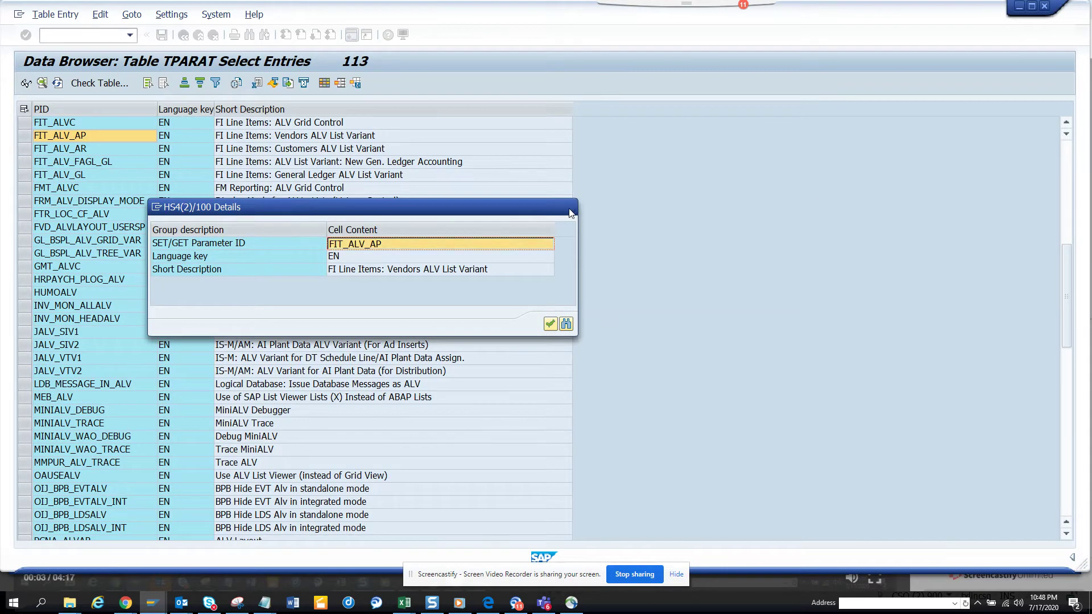
{"action": "left_click", "coordinate": [120, 176]}
{"action": "left_click", "coordinate": [121, 176]}
{"action": "key", "text": "ctrl+c"}
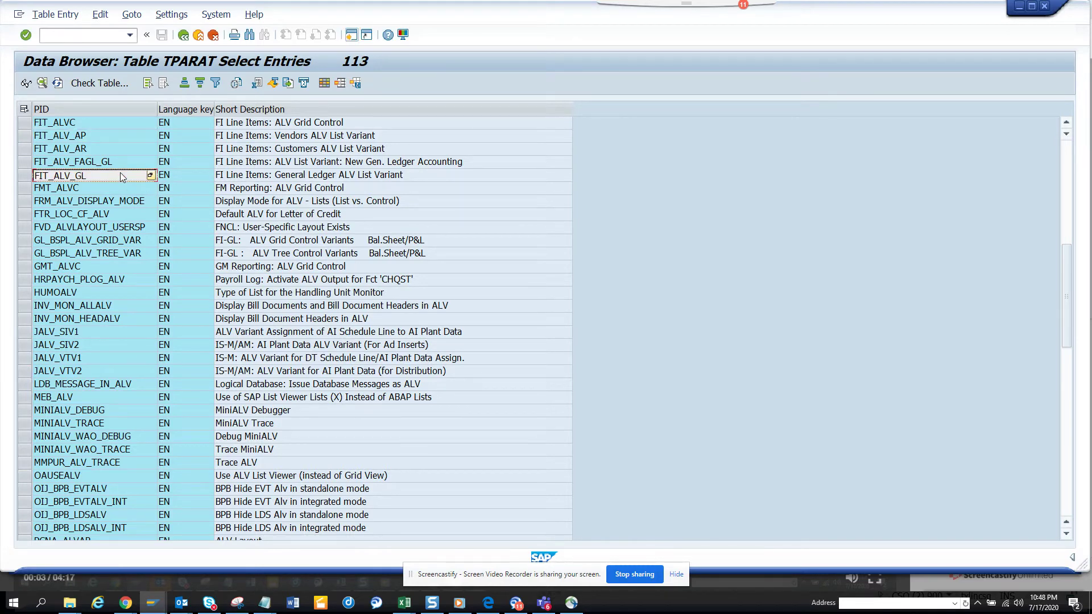
Add parameter FIT_ALV_GL with value TEST below XTX and save
{"action": "key", "text": "alt+Tab"}
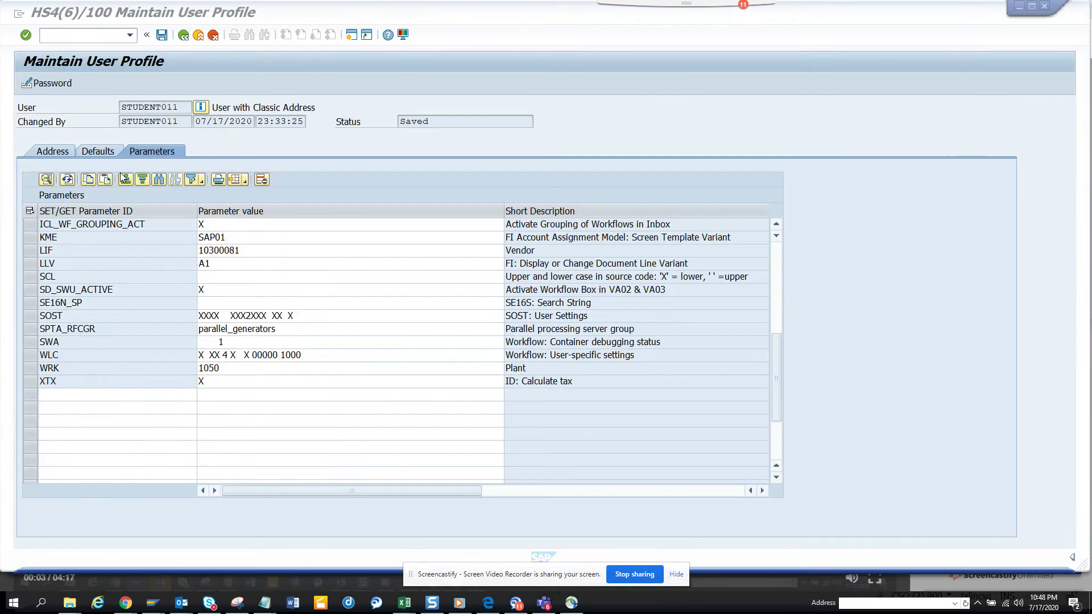
{"action": "left_click", "coordinate": [81, 397]}
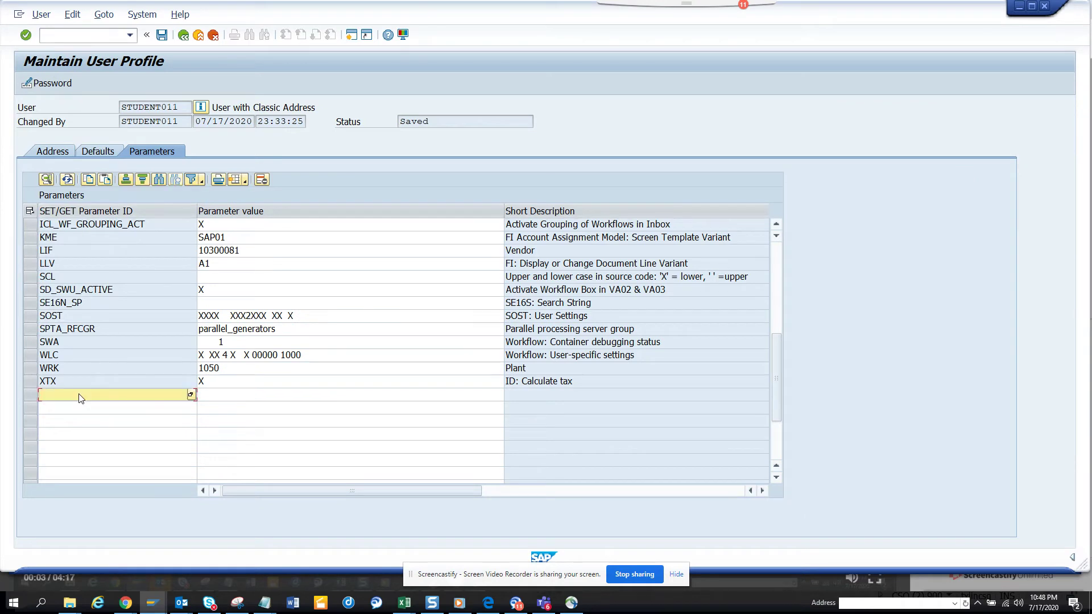
{"action": "key", "text": "ctrl+v"}
{"action": "key", "text": "Tab"}
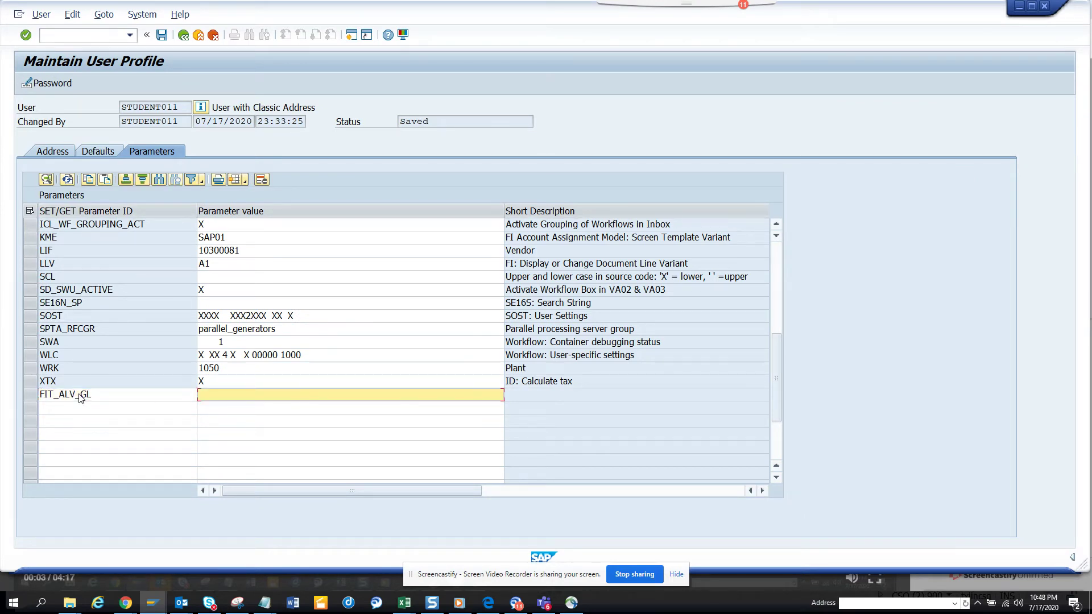
{"action": "type", "text": "TEST"}
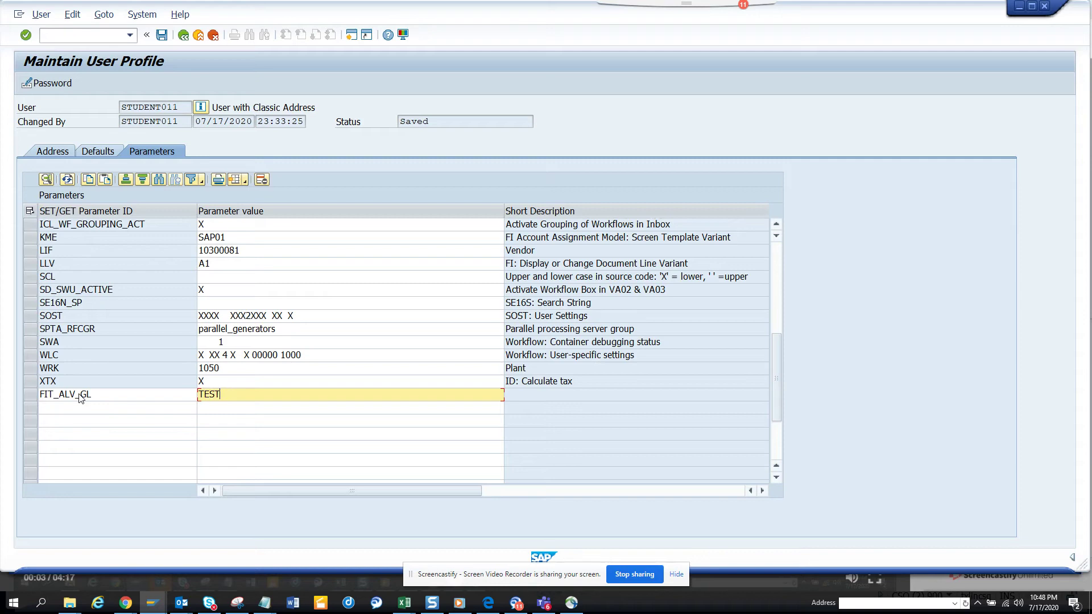
{"action": "left_click", "coordinate": [162, 35]}
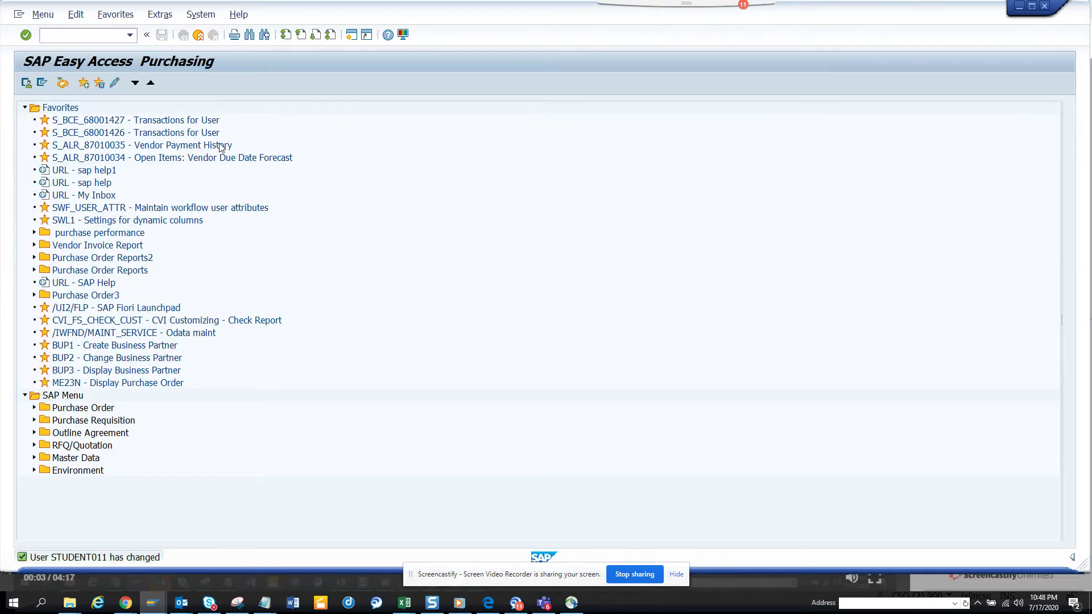
Restart FBL3N with /nfbl3n and confirm its Layout defaults to TEST
{"action": "key", "text": "alt+Tab"}
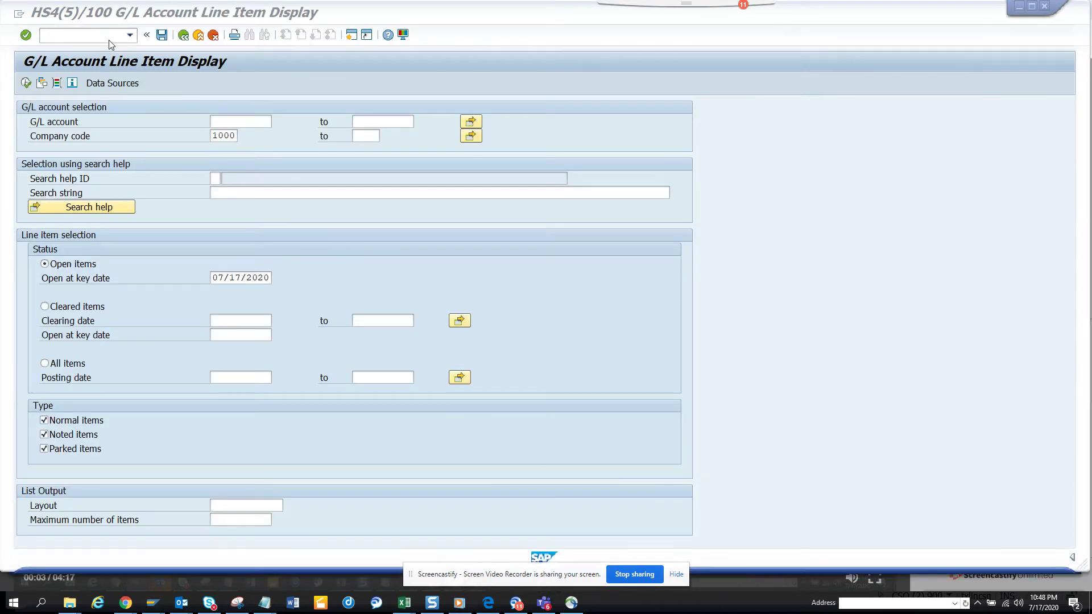
{"action": "left_click", "coordinate": [111, 35]}
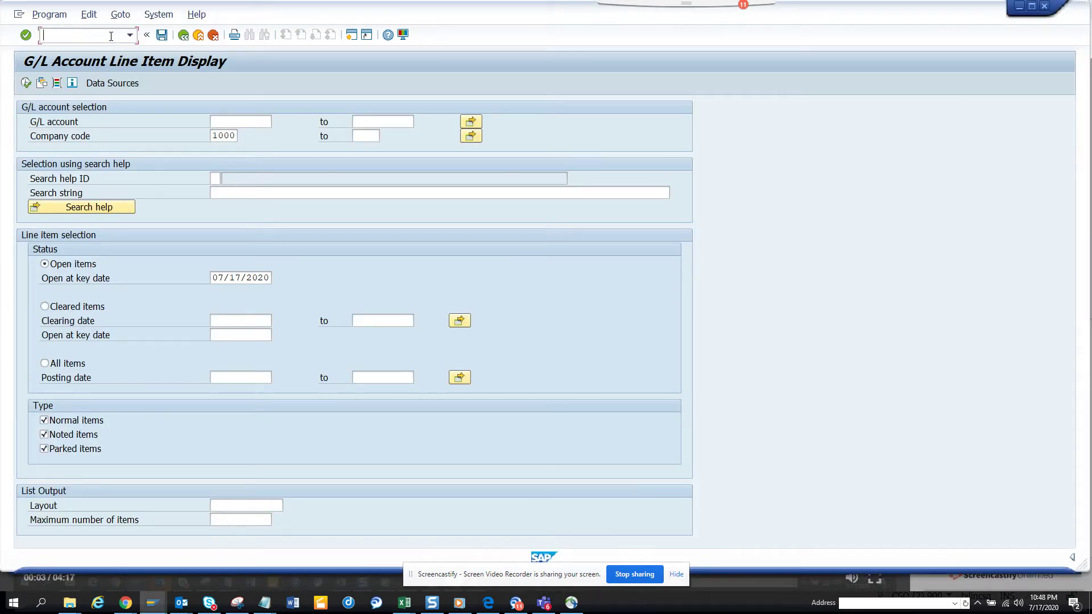
{"action": "type", "text": "/nfbl3n"}
{"action": "key", "text": "Return"}
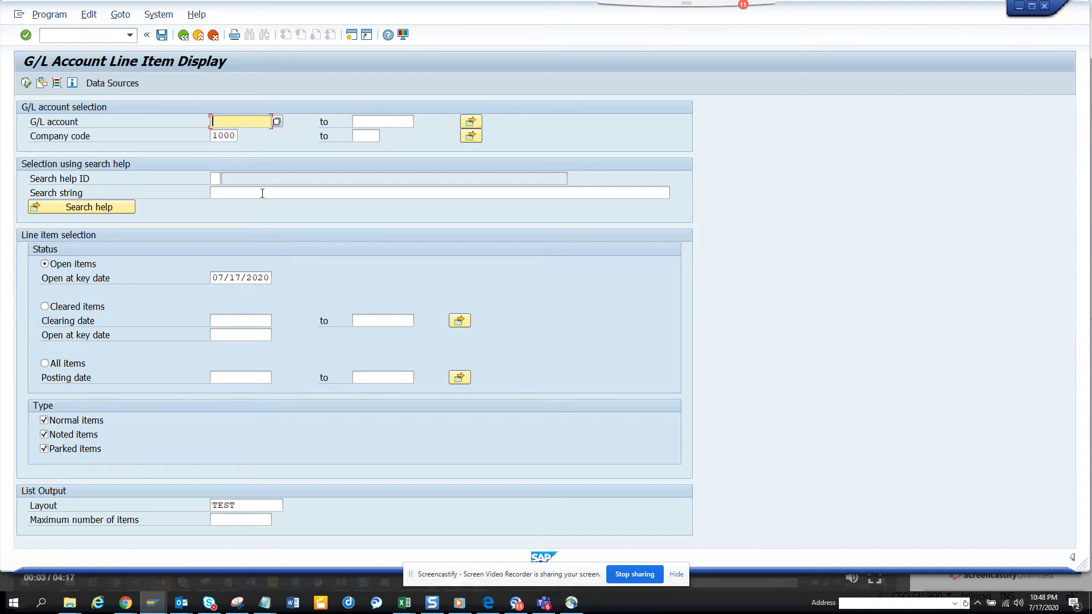
Launch Customer Line Item Display with /nfbl5n
{"action": "left_click", "coordinate": [105, 34]}
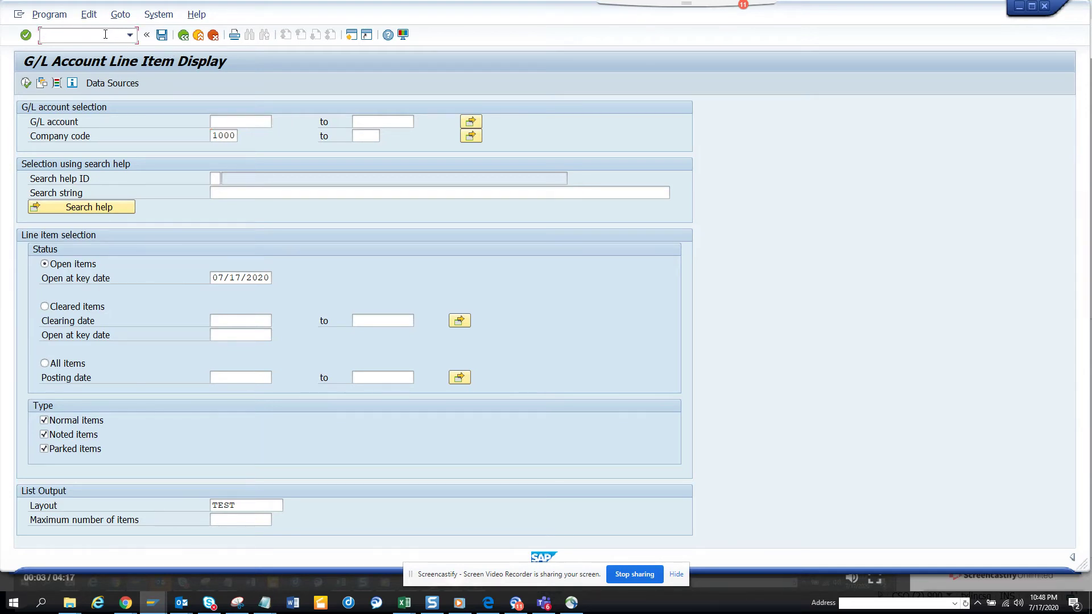
{"action": "type", "text": "/nfbl5n"}
{"action": "key", "text": "Return"}
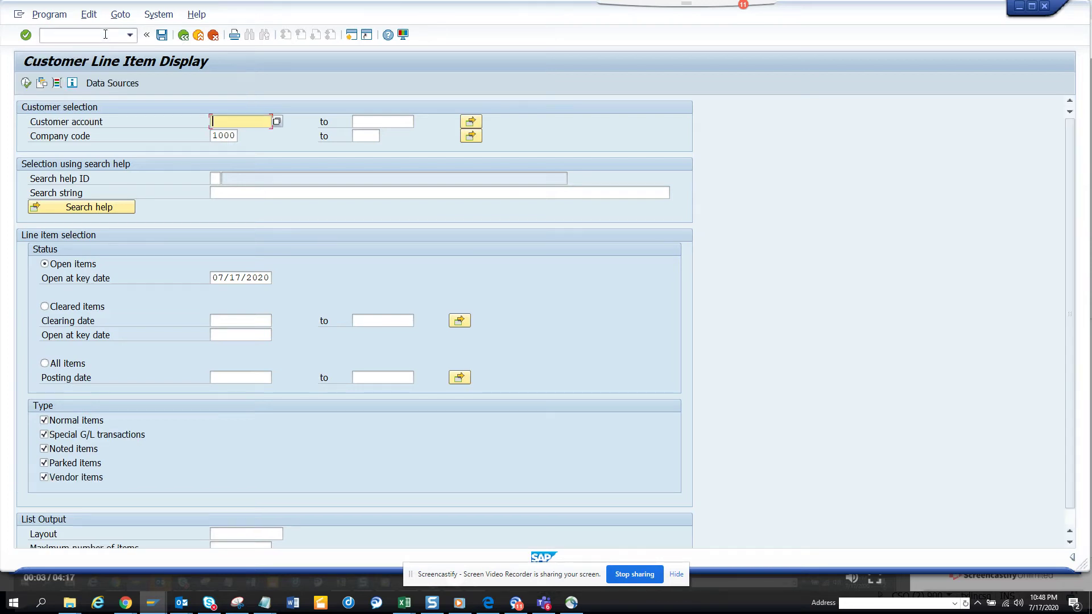
Confirm FBL5N's Layout is empty, then select FIT_ALV_AR in the TPARAT table
{"action": "left_click", "coordinate": [226, 532]}
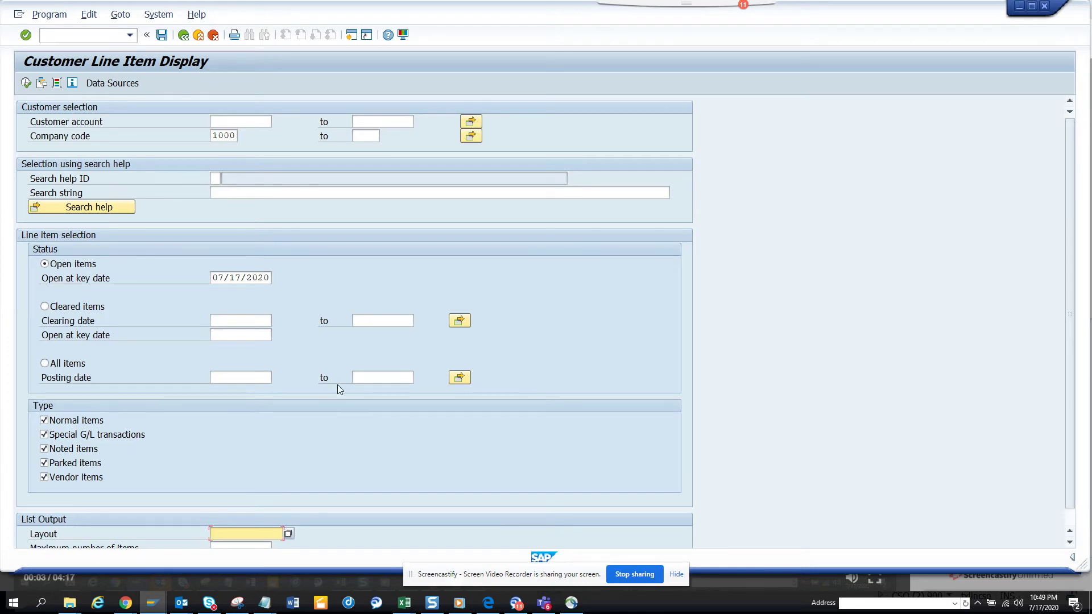
{"action": "key", "text": "alt+Tab"}
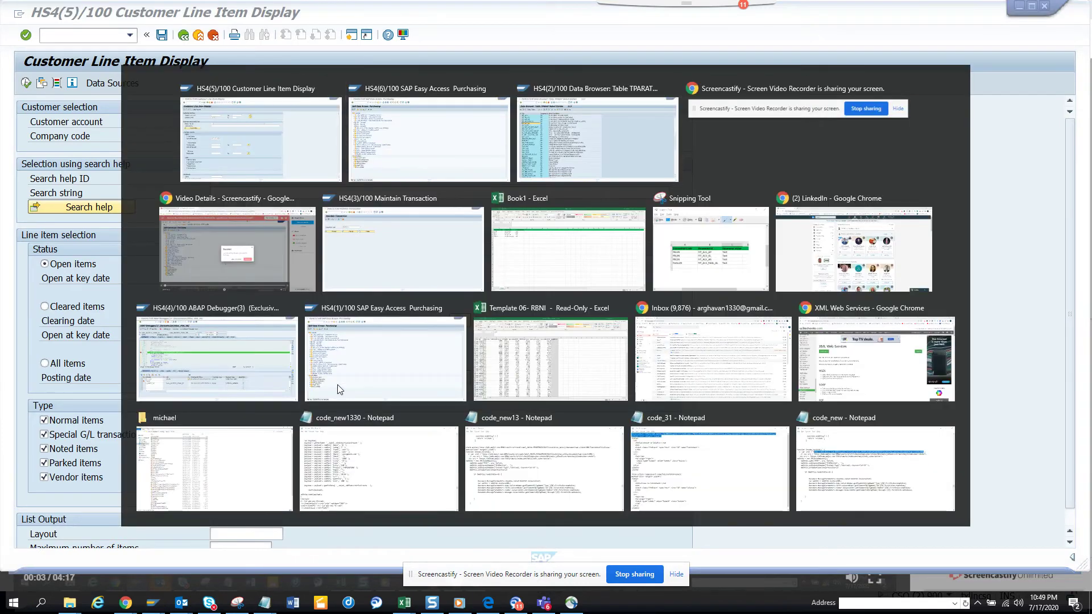
{"action": "key", "text": "alt+Tab"}
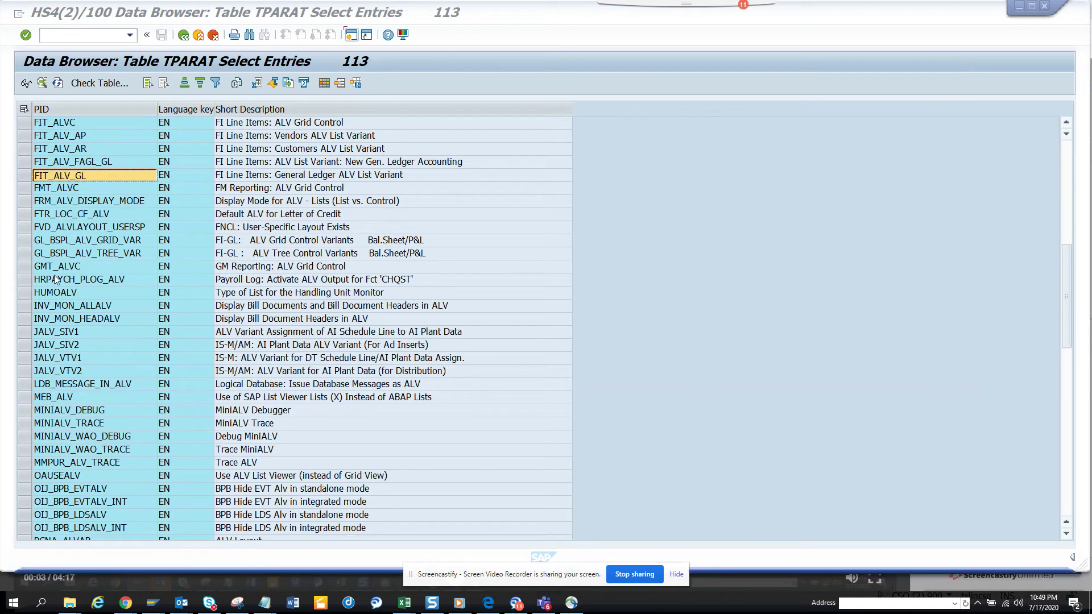
{"action": "left_click", "coordinate": [91, 149]}
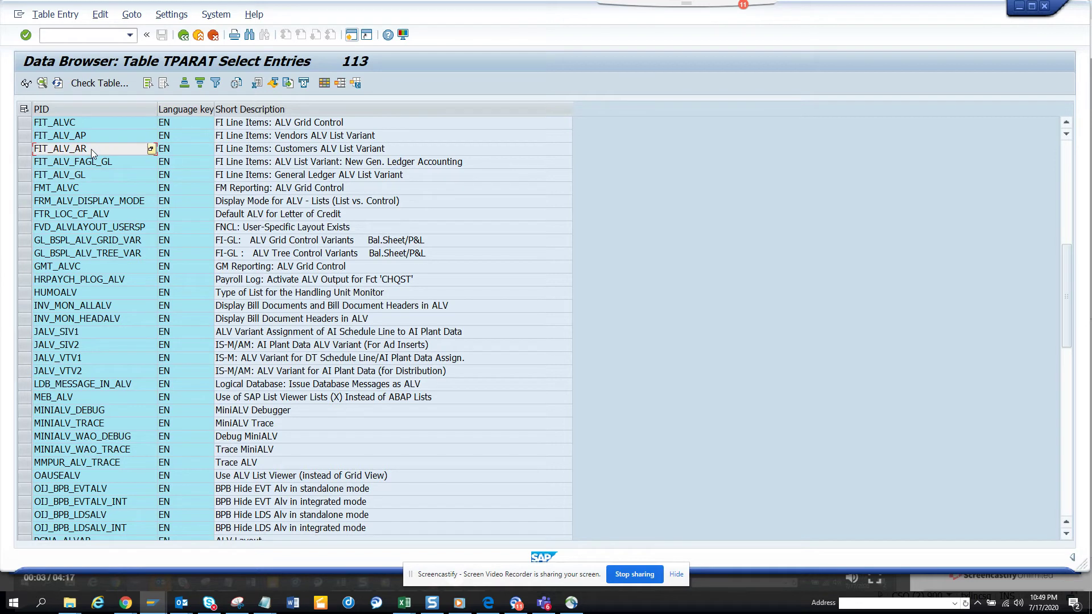
{"action": "left_click", "coordinate": [91, 149]}
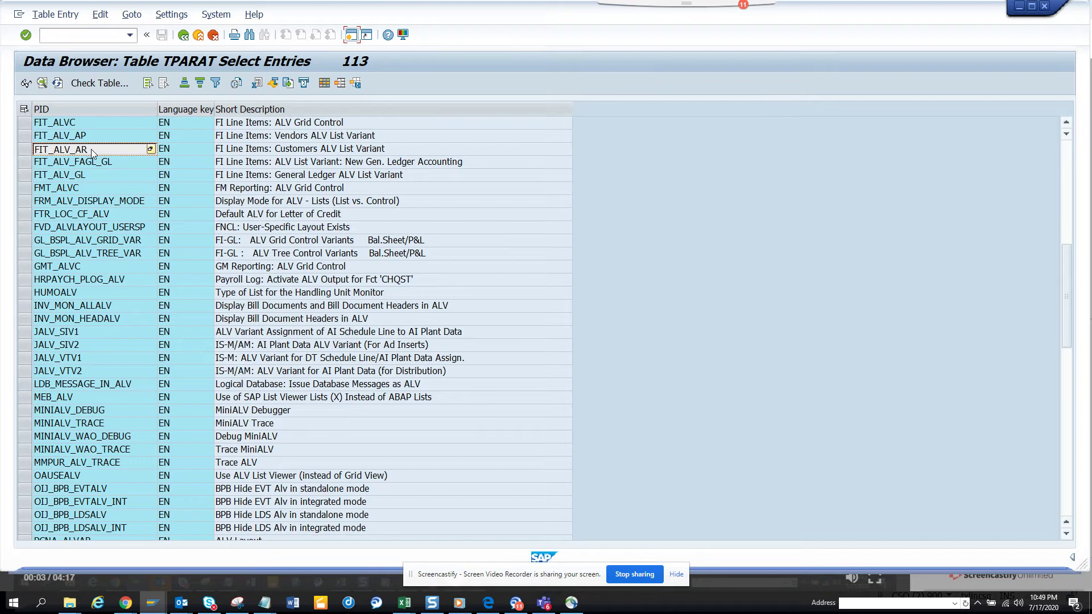
{"action": "key", "text": "alt+Tab"}
{"action": "key", "text": "alt+Tab"}
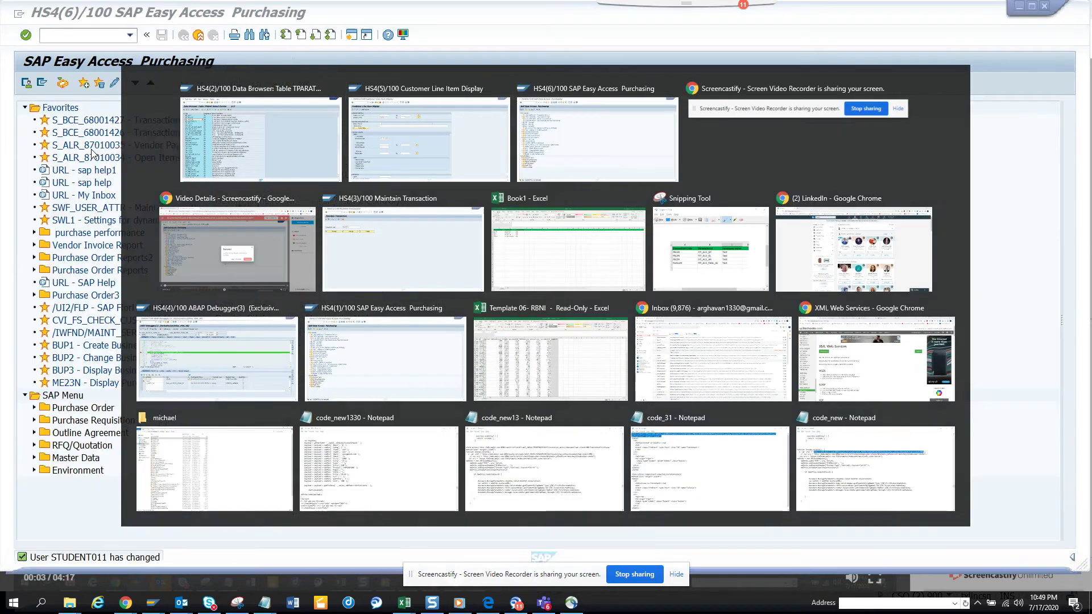
Via su3, add parameter FIT_ALV_AR with value TEST below XTX and save
{"action": "type", "text": "su3"}
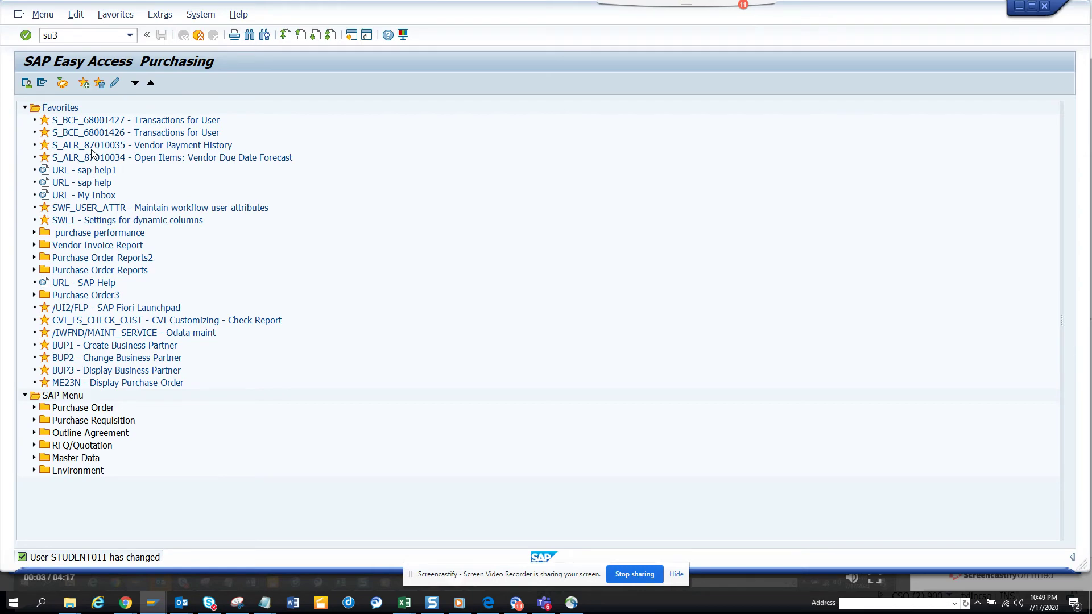
{"action": "key", "text": "Return"}
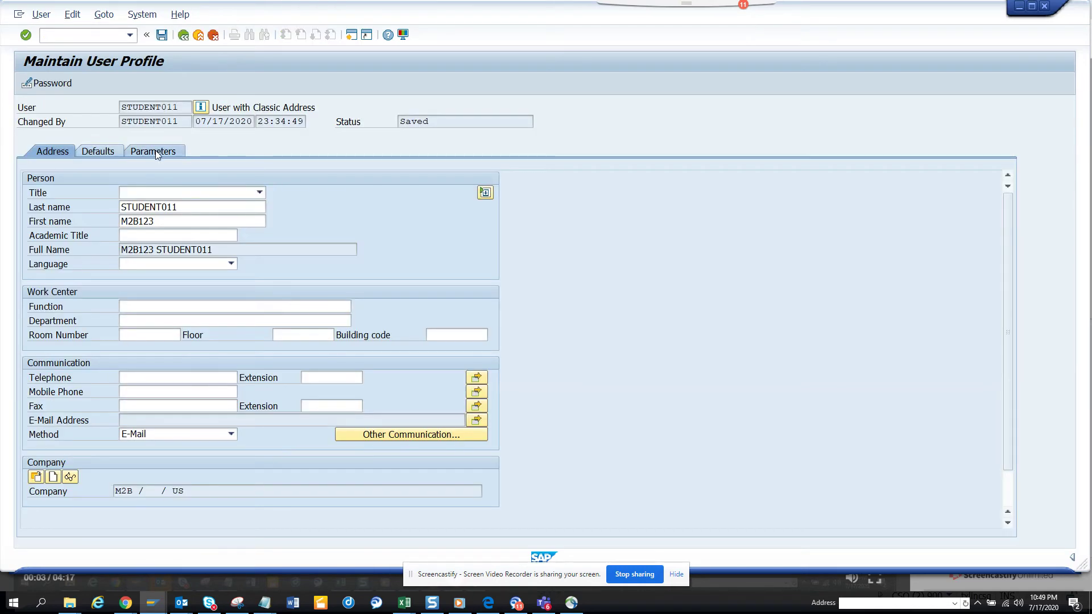
{"action": "left_click", "coordinate": [158, 154]}
{"action": "left_click", "coordinate": [778, 425]}
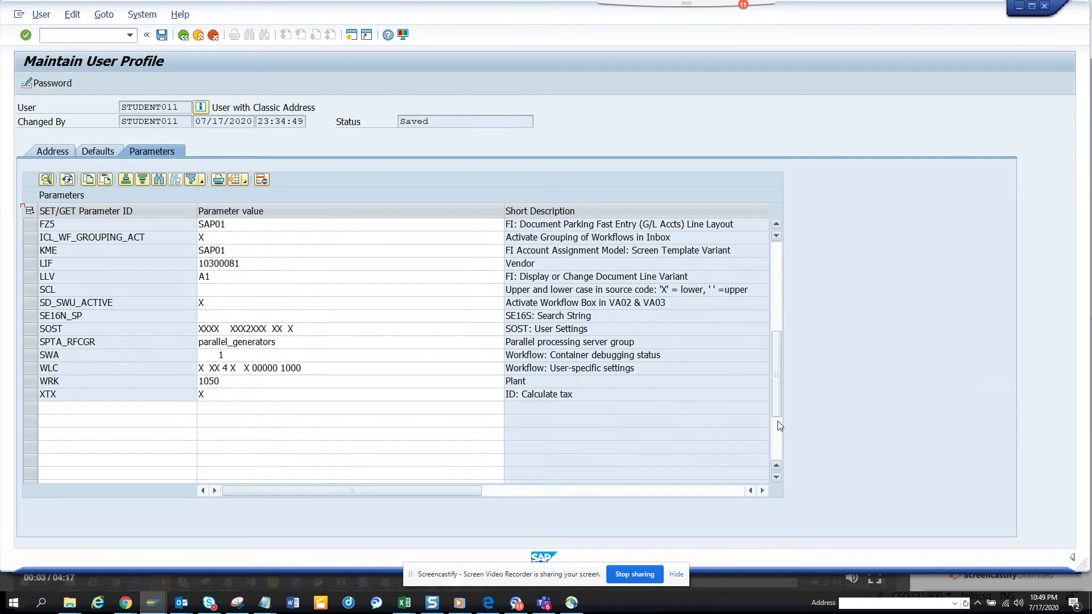
{"action": "left_click", "coordinate": [173, 414]}
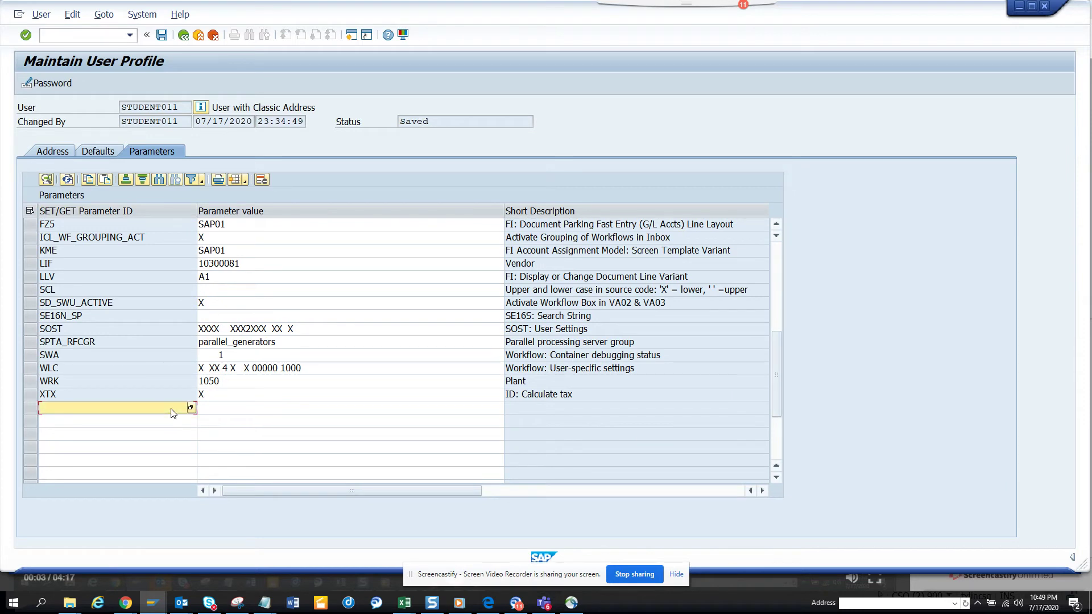
{"action": "type", "text": "FIT_ALV_AR"}
{"action": "key", "text": "Tab"}
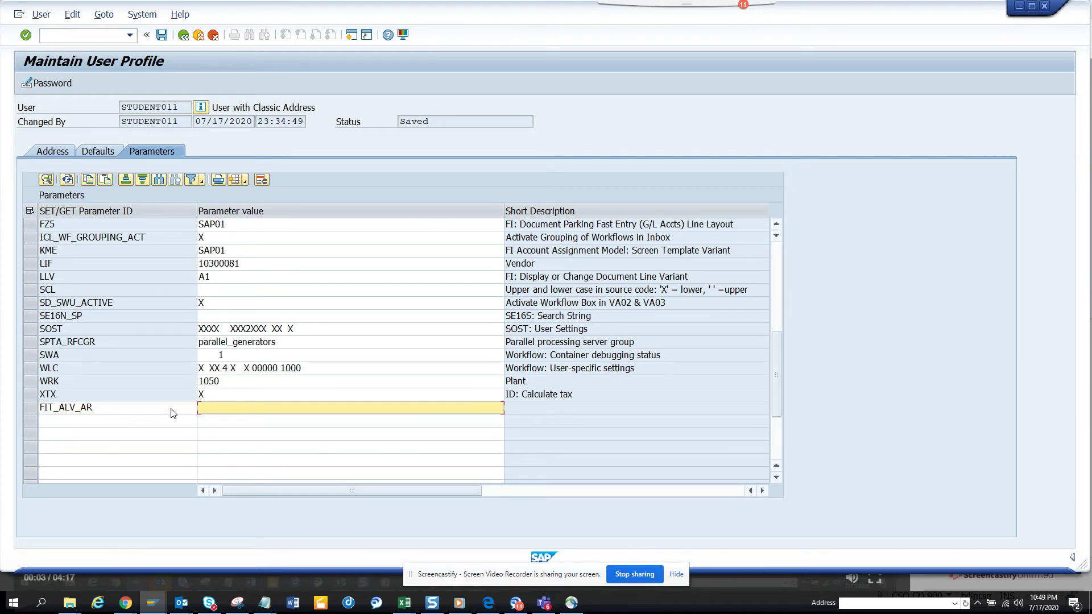
{"action": "type", "text": "TEST"}
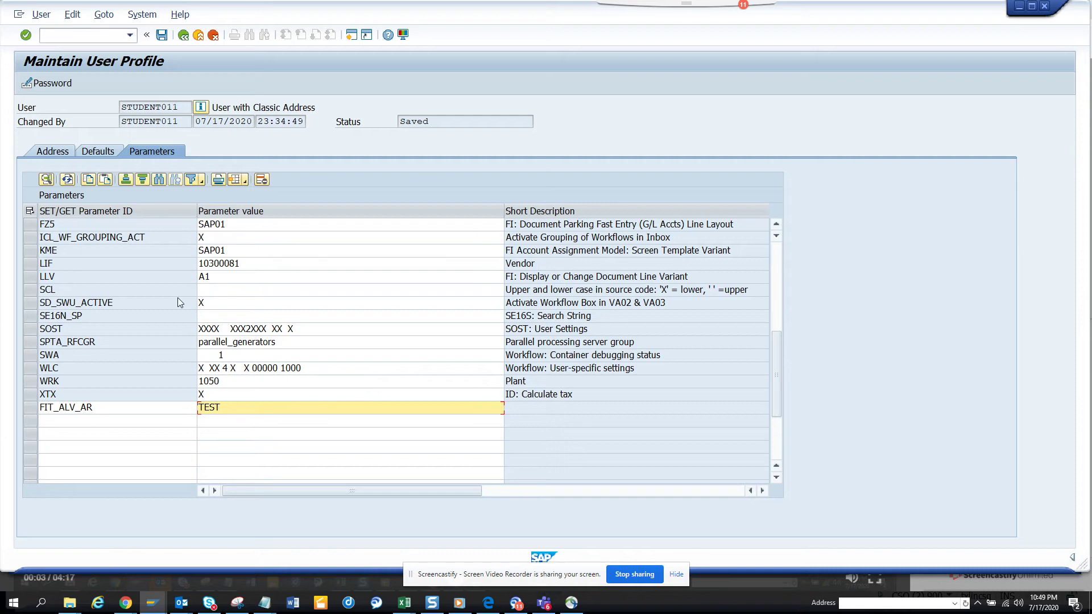
{"action": "left_click", "coordinate": [162, 38]}
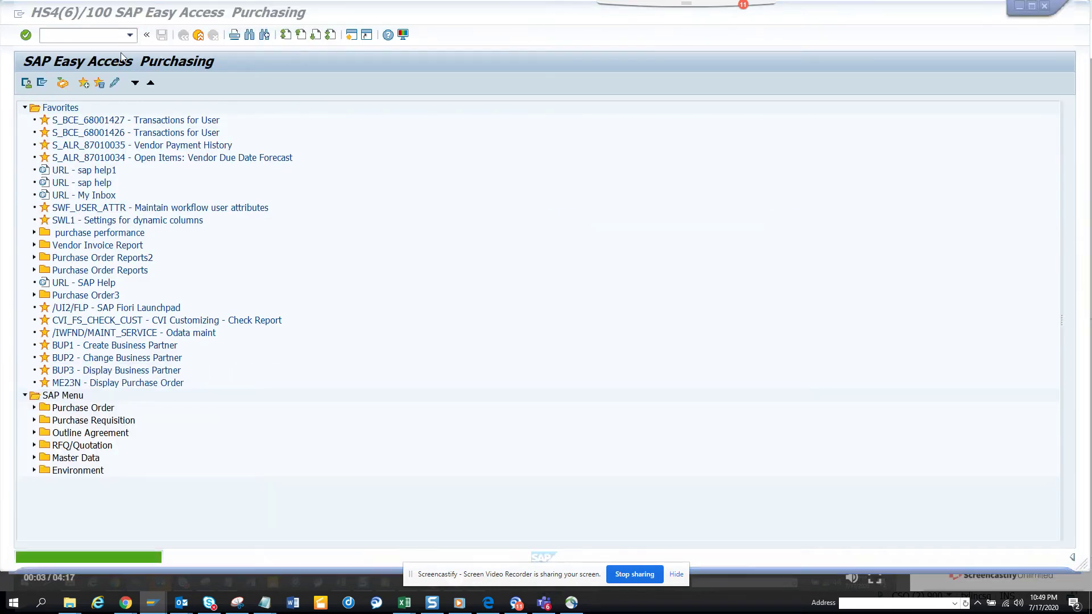
Rerun /nfbl5n from the command history so Layout comes up as TEST
{"action": "key", "text": "alt+Tab"}
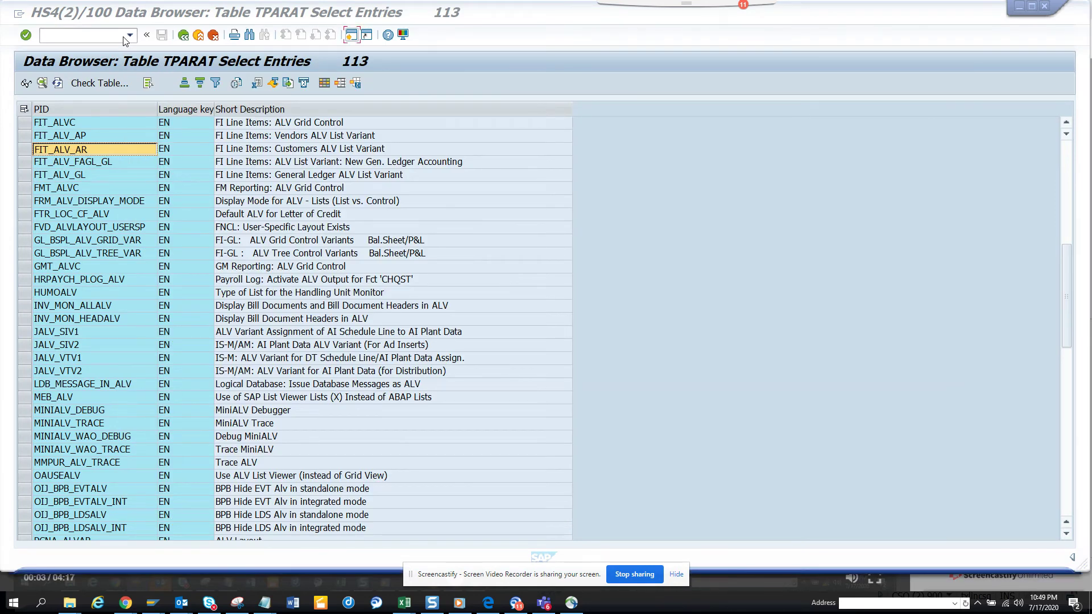
{"action": "key", "text": "alt+Tab"}
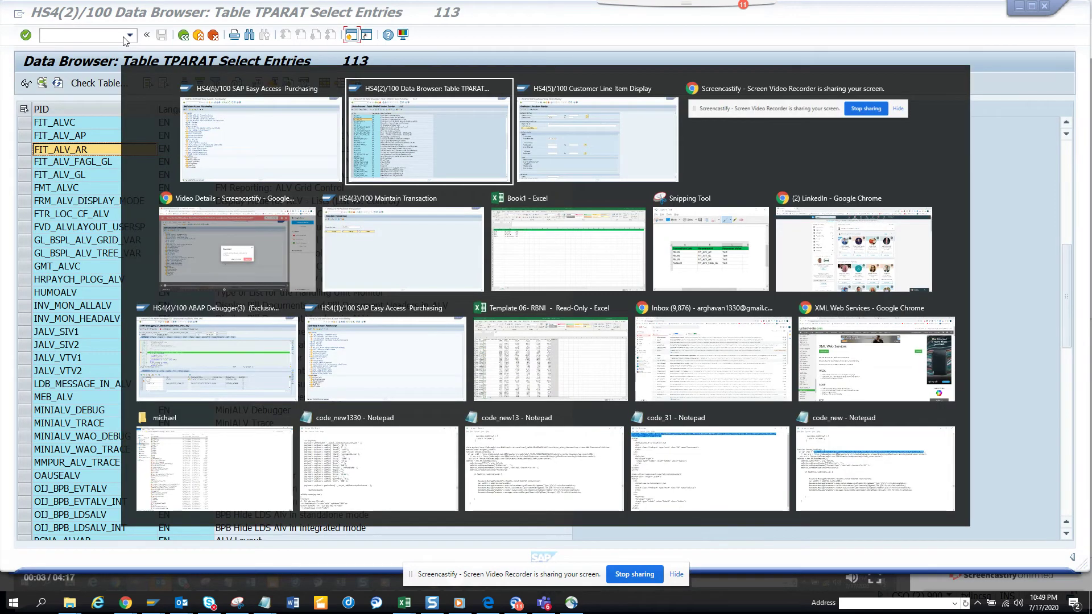
{"action": "key", "text": "alt+Tab"}
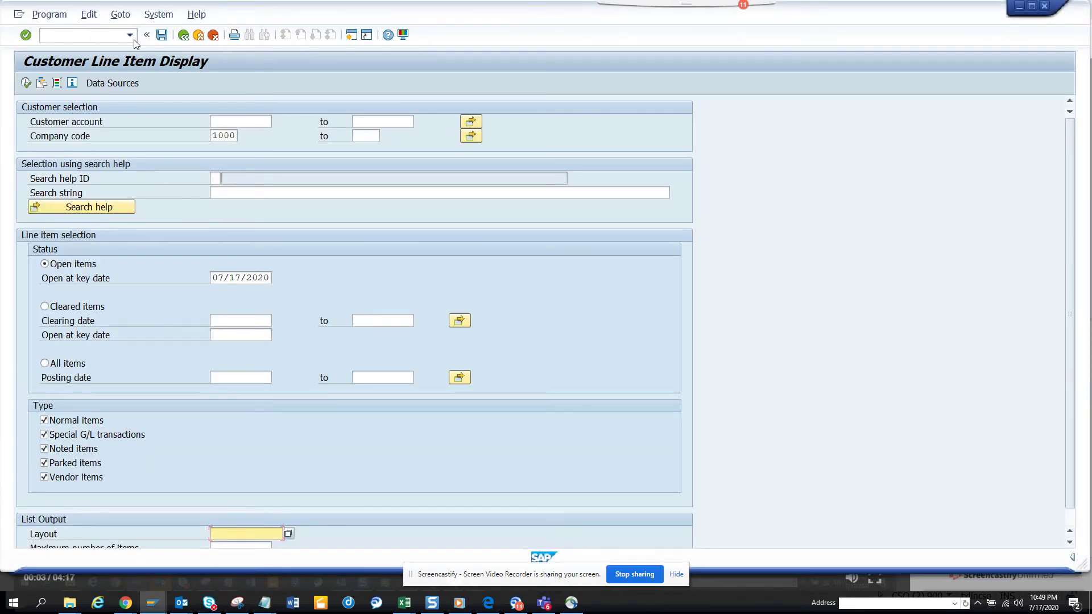
{"action": "left_click", "coordinate": [129, 35]}
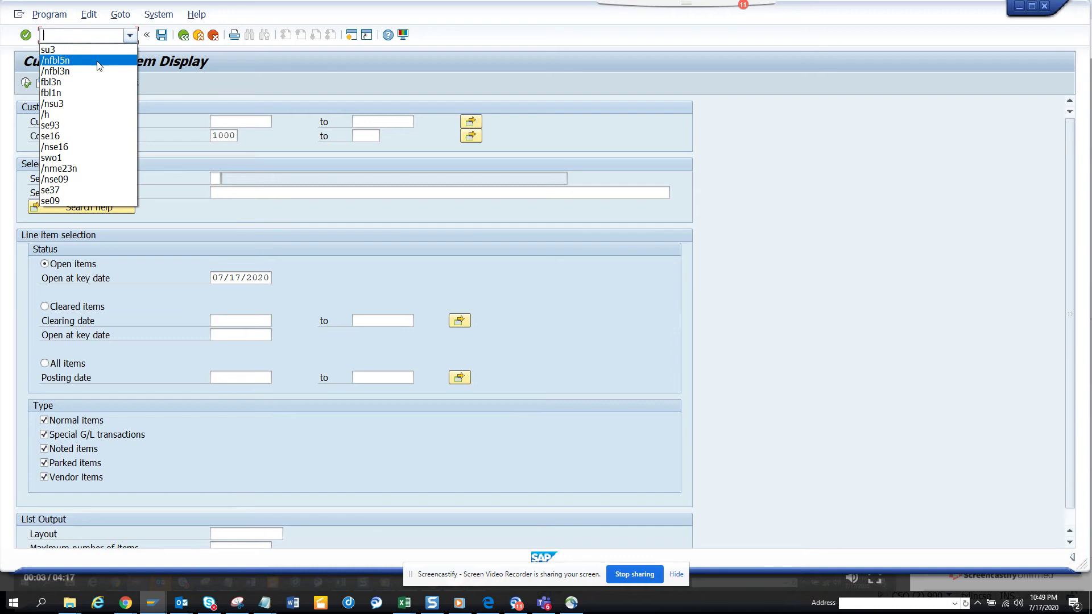
{"action": "left_click", "coordinate": [99, 60]}
{"action": "left_click", "coordinate": [99, 37]}
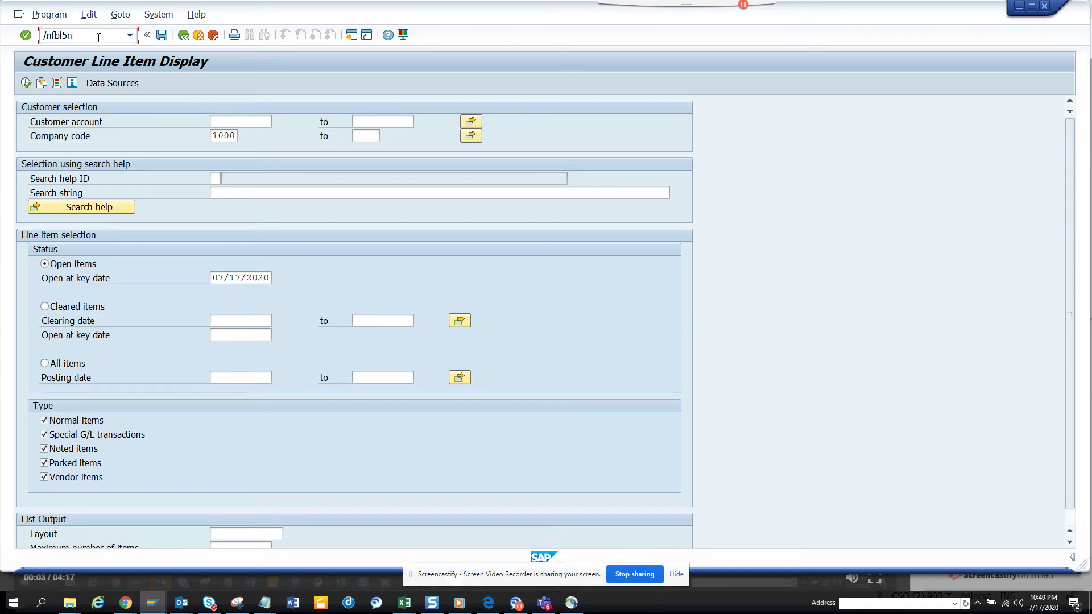
{"action": "key", "text": "Return"}
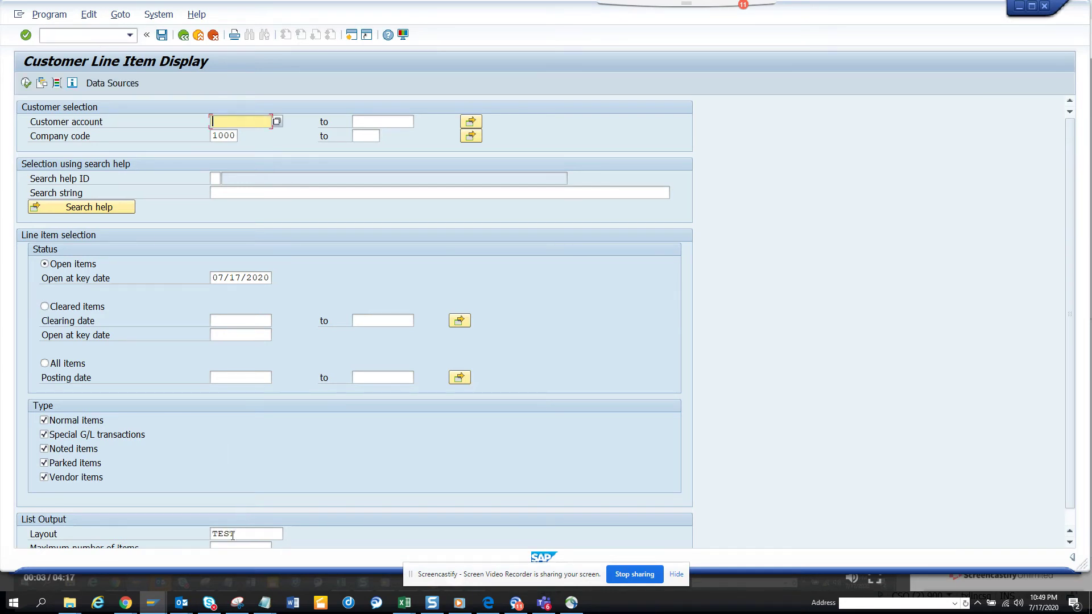
Return to SAP Easy Access and test-run FAGLL03 from transaction maintenance (se93)
{"action": "left_click", "coordinate": [183, 36]}
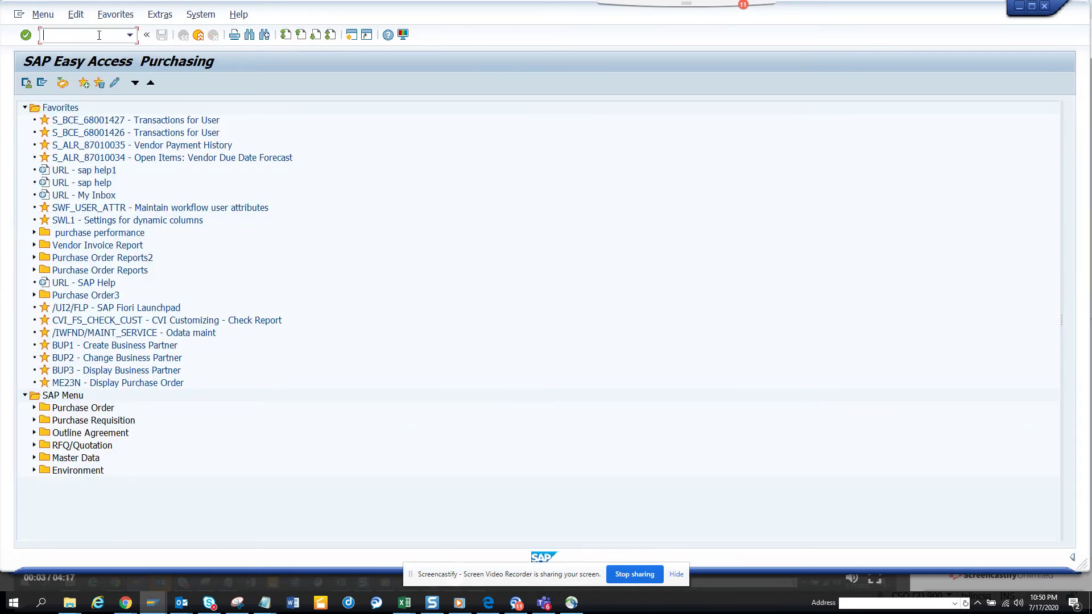
{"action": "left_click", "coordinate": [100, 39]}
{"action": "type", "text": "se93"}
{"action": "key", "text": "Return"}
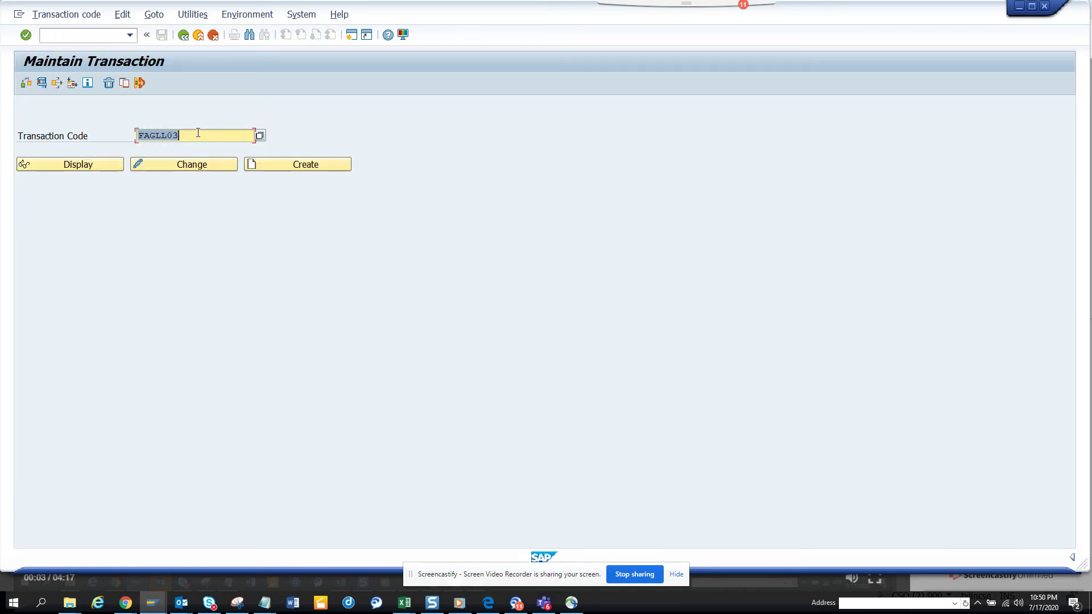
{"action": "left_click_drag", "start_coordinate": [180, 136], "coordinate": [129, 136]}
{"action": "left_click", "coordinate": [41, 83]}
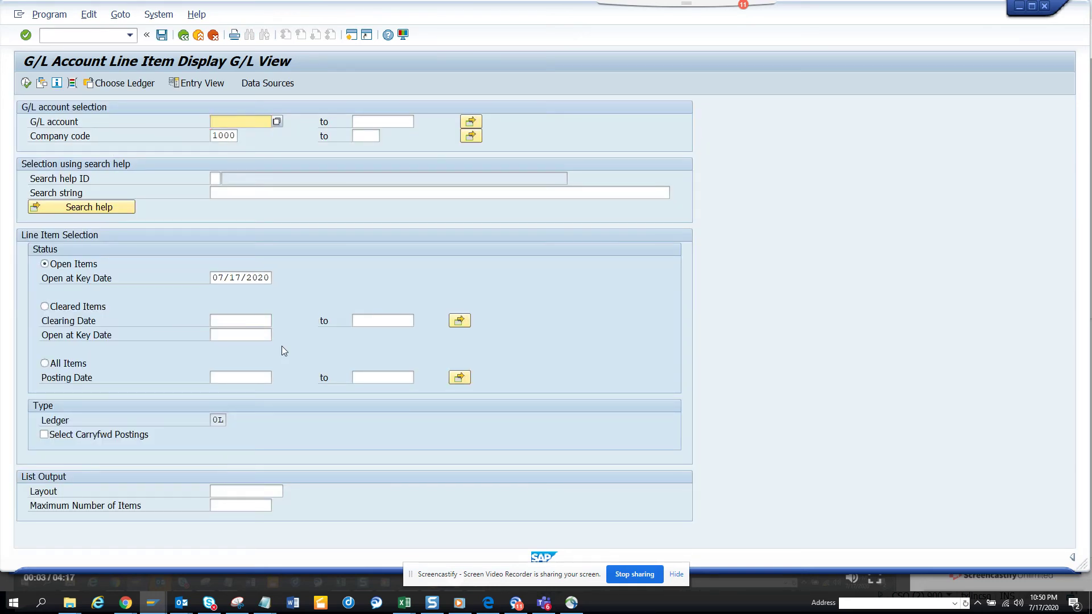
Look up the FIT_ALV_FAGL_GL parameter entry in the TPARAT data browser window
{"action": "key", "text": "alt+Tab"}
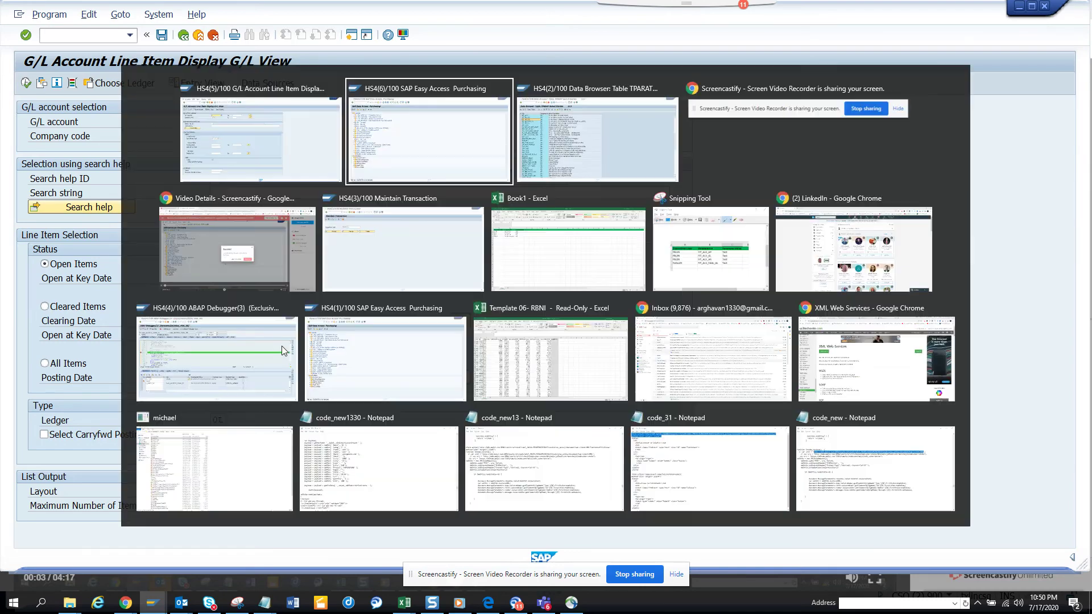
{"action": "key", "text": "alt+Tab"}
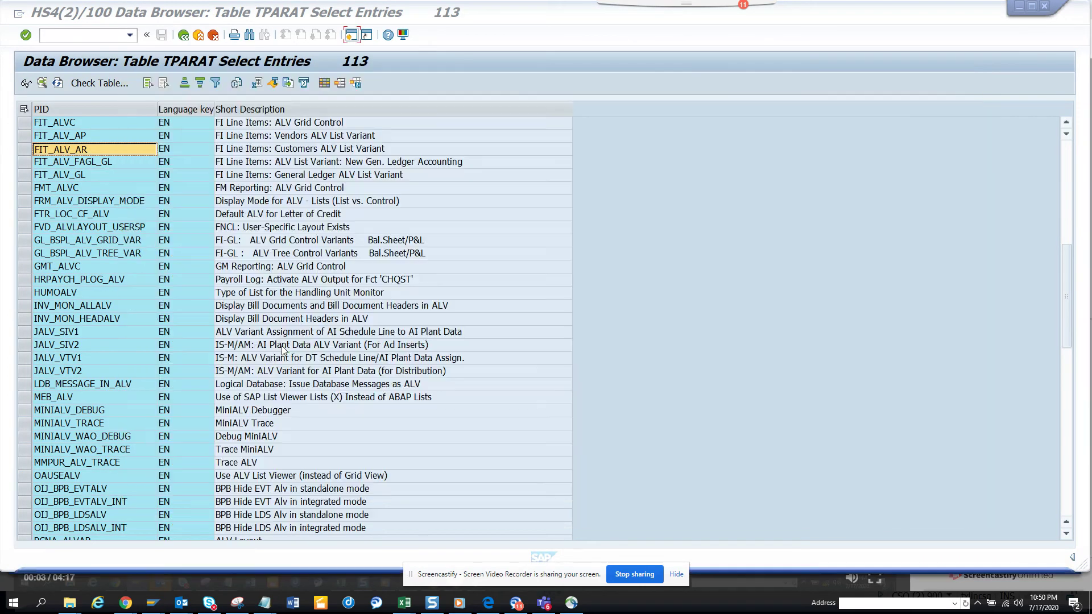
{"action": "left_click", "coordinate": [116, 162]}
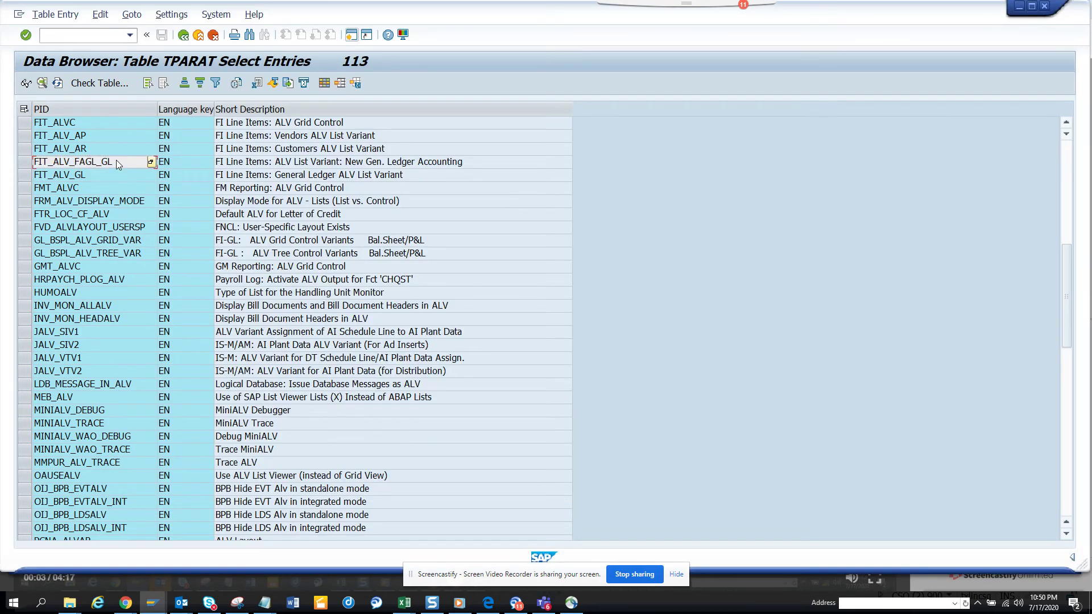
{"action": "left_click", "coordinate": [116, 161]}
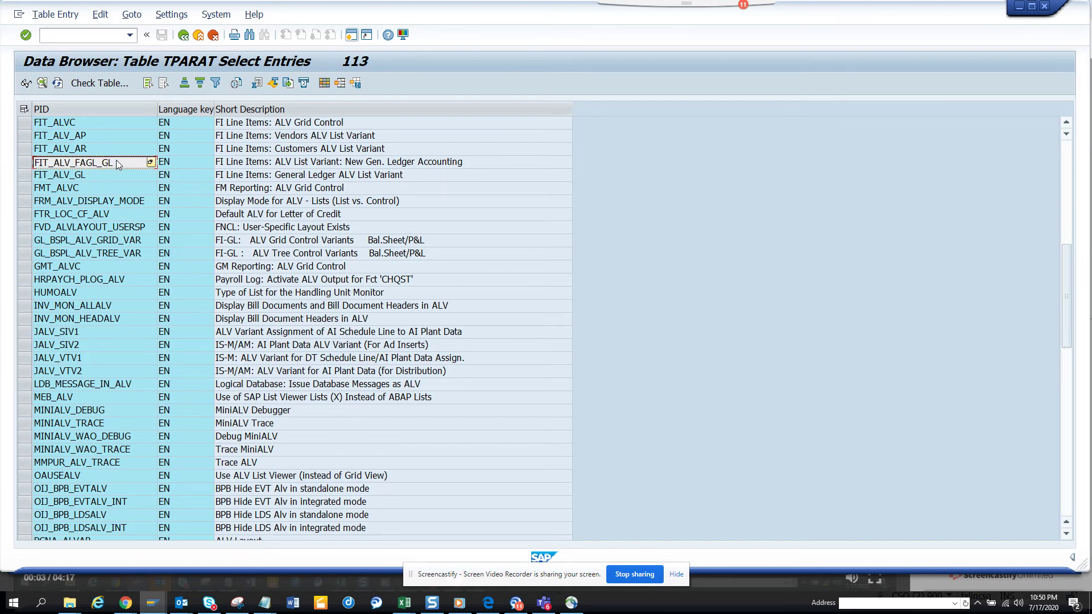
In the su3 user profile, add parameter FIT_ALV_FAGL_GL with value TEST and save
{"action": "key", "text": "alt+Tab"}
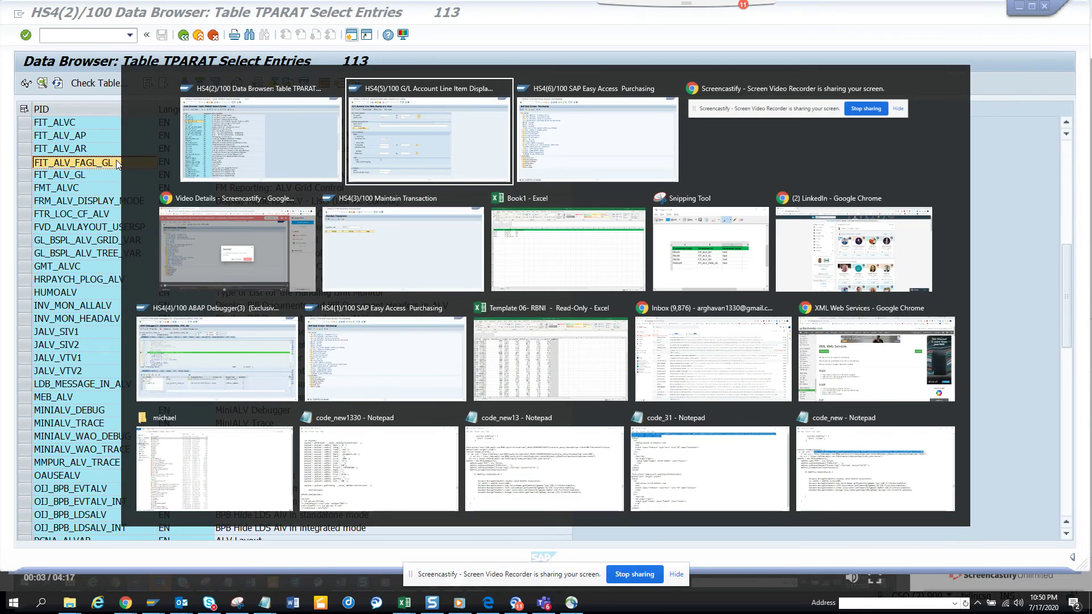
{"action": "key", "text": "alt+Tab"}
{"action": "type", "text": "su3"}
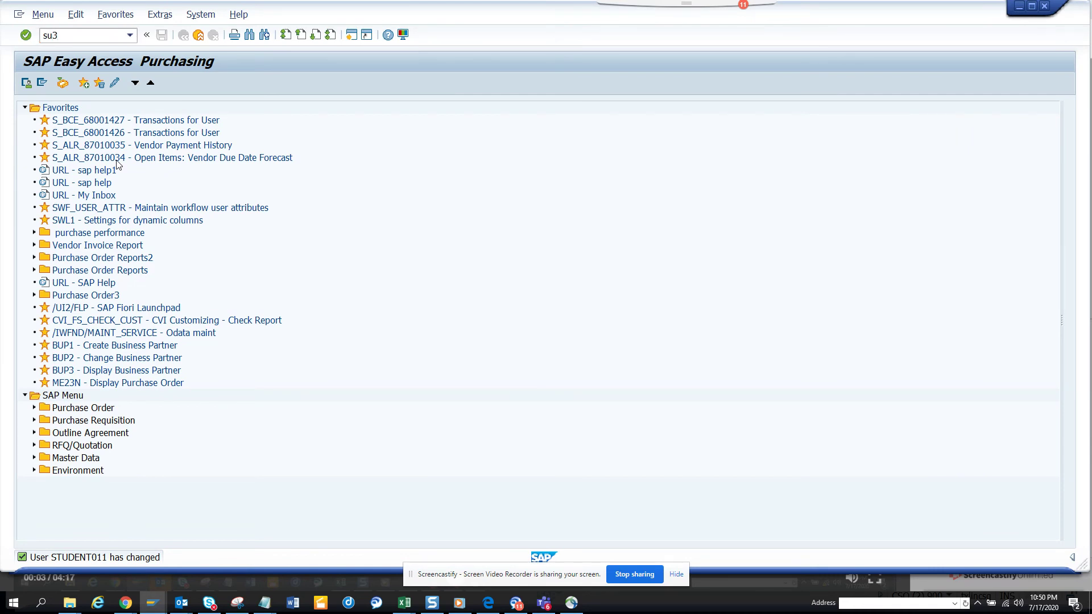
{"action": "key", "text": "Return"}
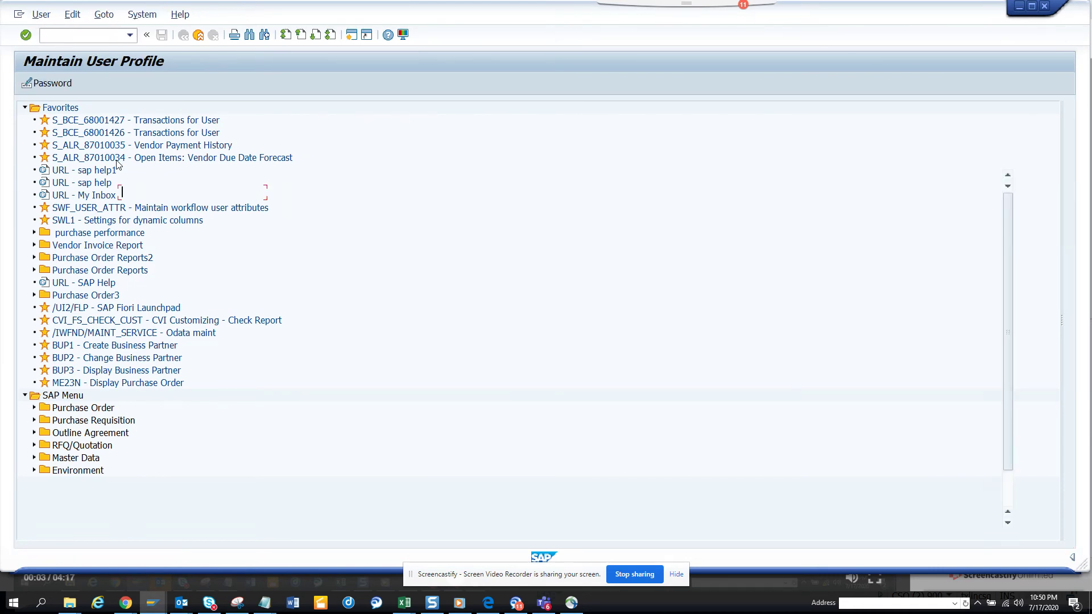
{"action": "left_click", "coordinate": [172, 150]}
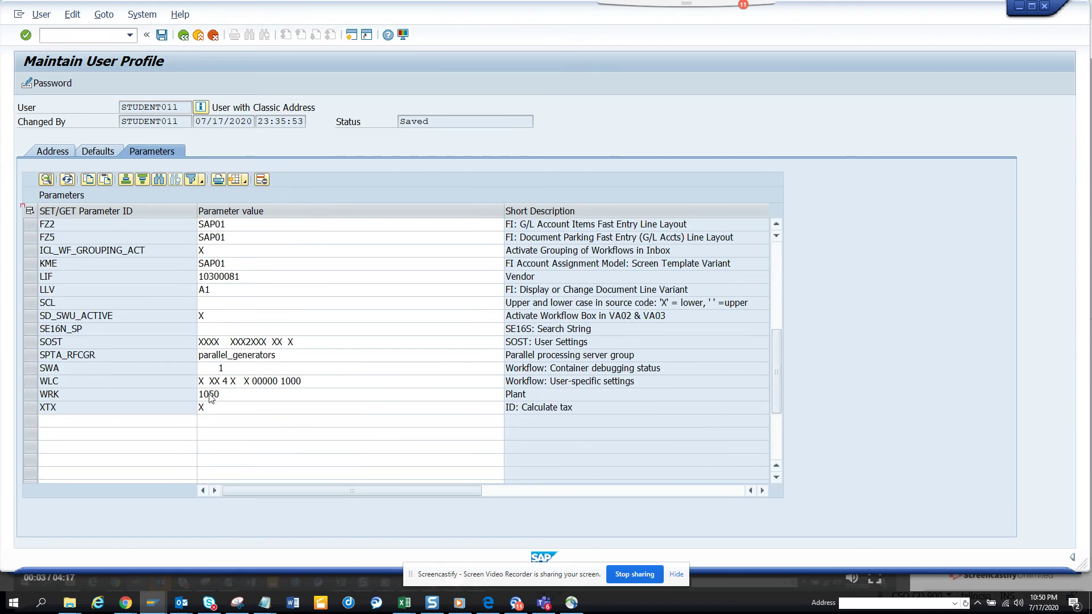
{"action": "left_click", "coordinate": [124, 423]}
{"action": "type", "text": "FIT_ALV_FAGL_GL"}
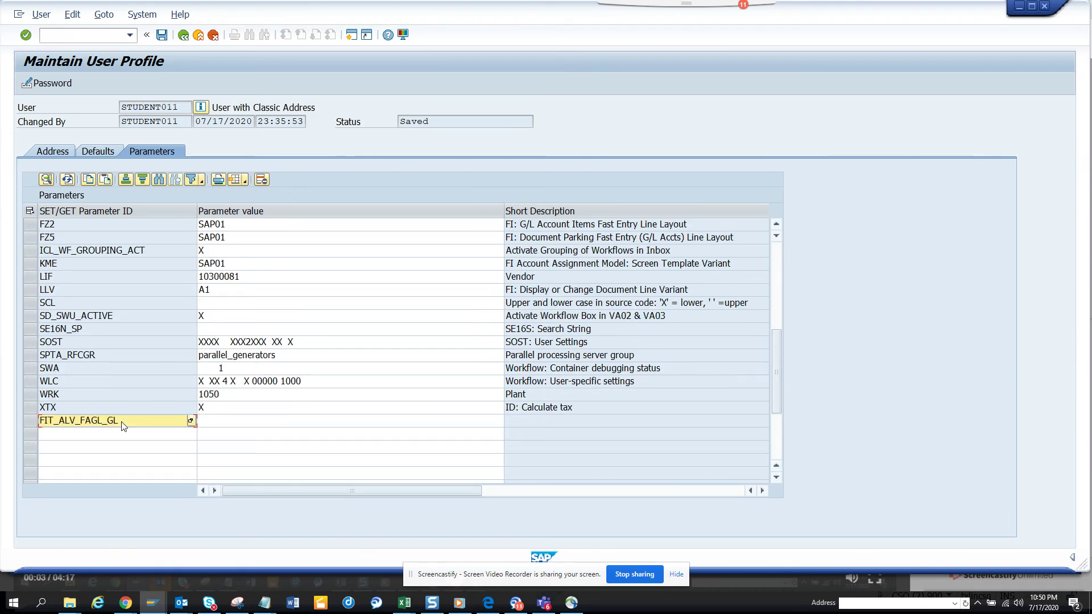
{"action": "key", "text": "Tab"}
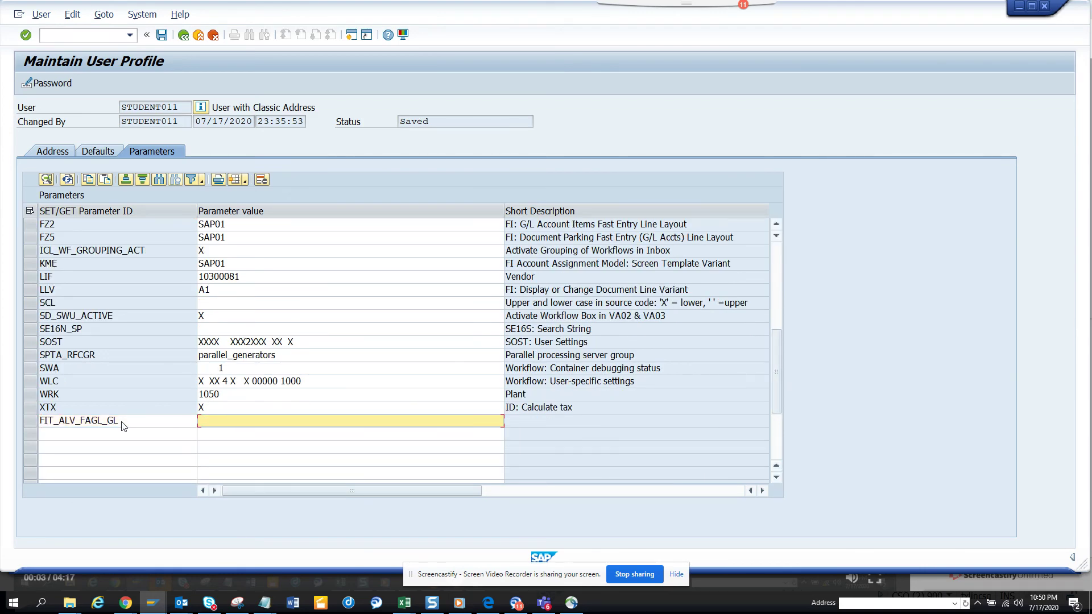
{"action": "type", "text": "TEST"}
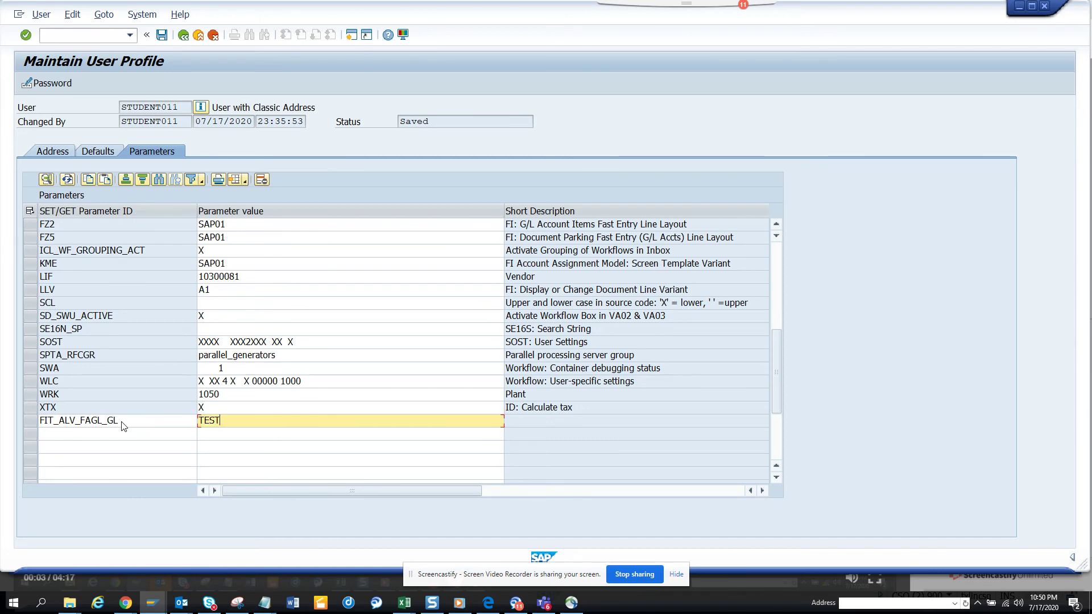
{"action": "left_click", "coordinate": [162, 35]}
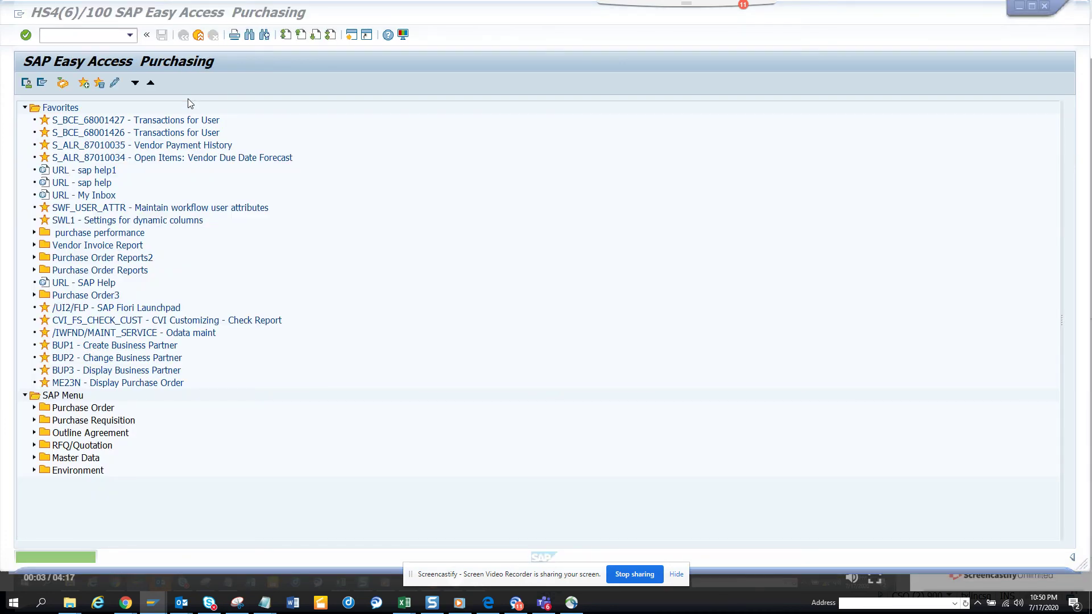
Go back to Maintain Transaction and rerun FAGLL03 to check its default layout
{"action": "key", "text": "alt+Tab"}
{"action": "key", "text": "alt+Tab"}
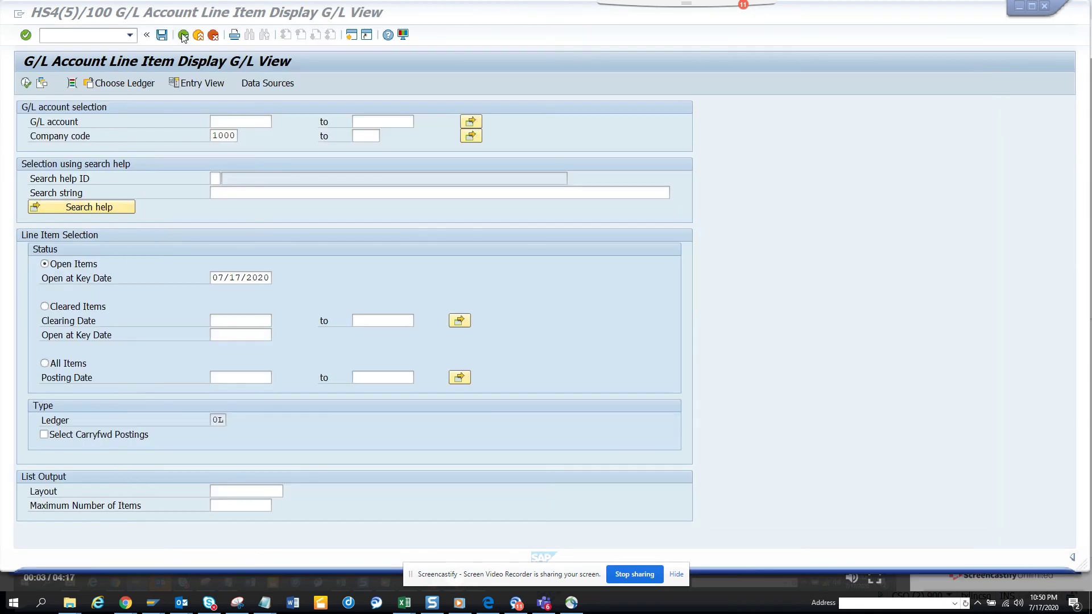
{"action": "left_click", "coordinate": [184, 36]}
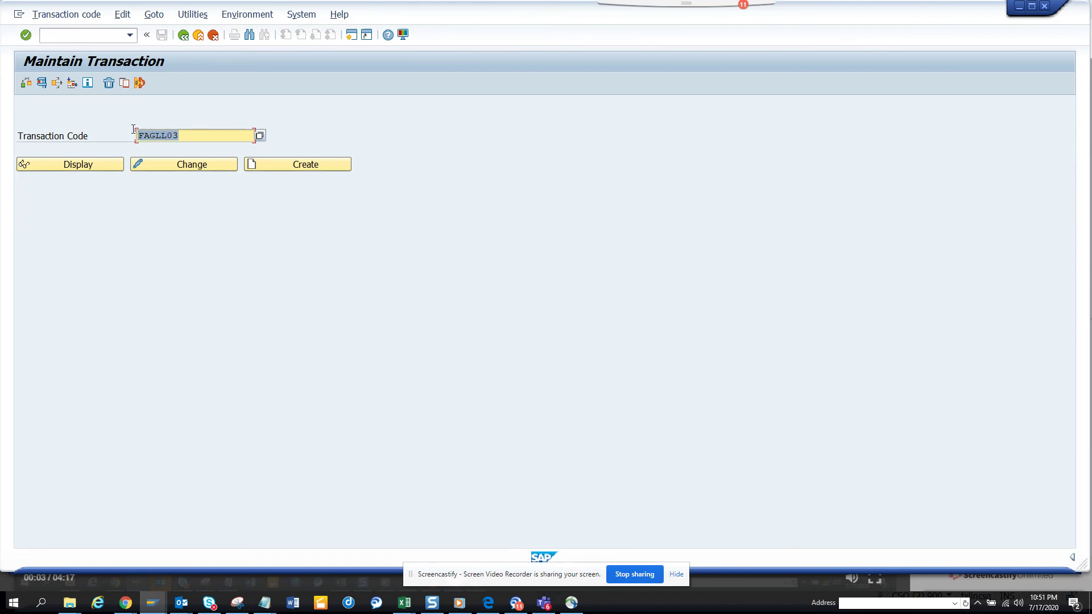
{"action": "left_click", "coordinate": [47, 83]}
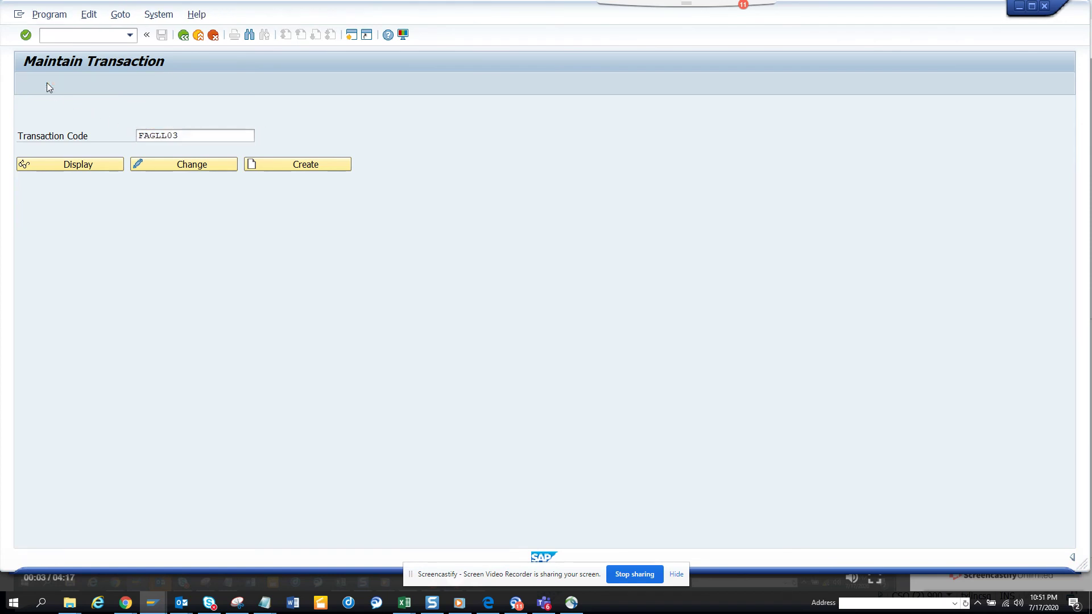